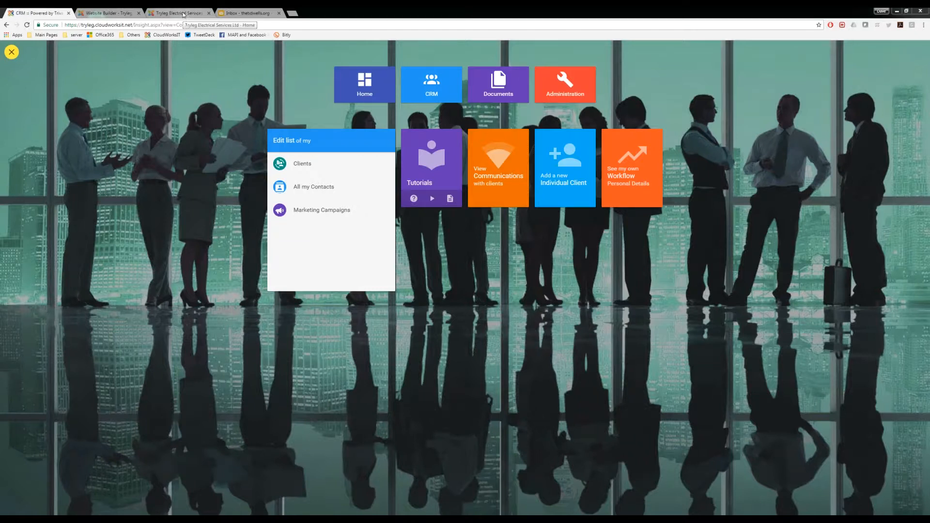
Step: Switch to the public Tryleg Electrical Services website and review its home page from the welcome section to Featured Projects
{"action": "left_click", "coordinate": [184, 13]}
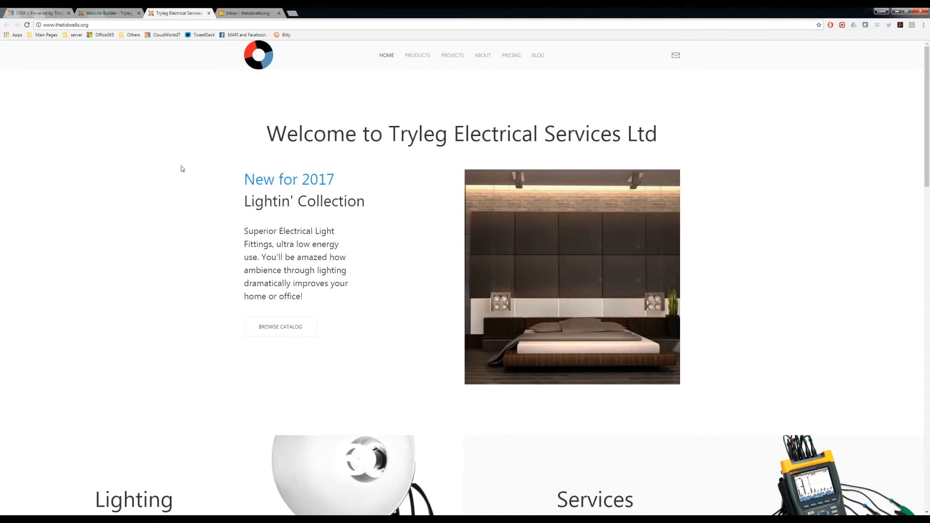
{"action": "scroll", "coordinate": [182, 168], "scroll_direction": "down", "scroll_amount": 2}
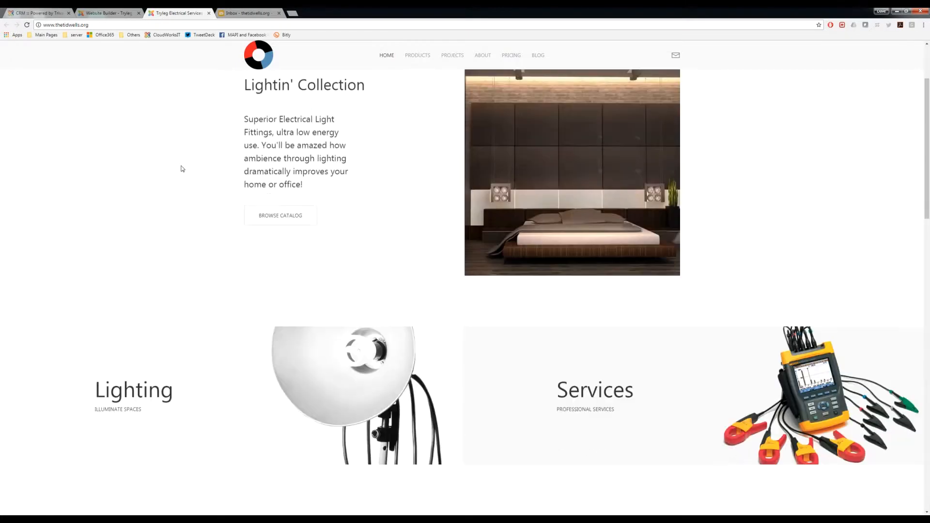
{"action": "left_click", "coordinate": [102, 24]}
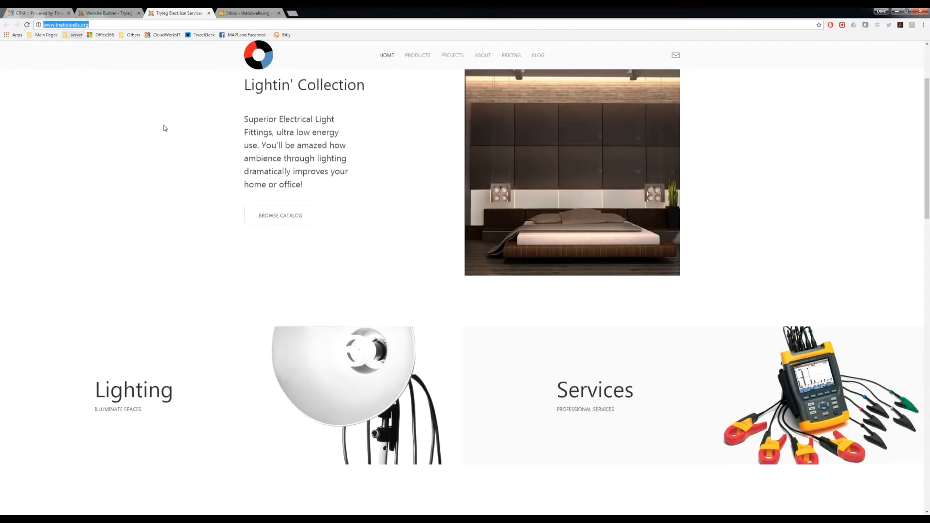
{"action": "key", "text": "Return"}
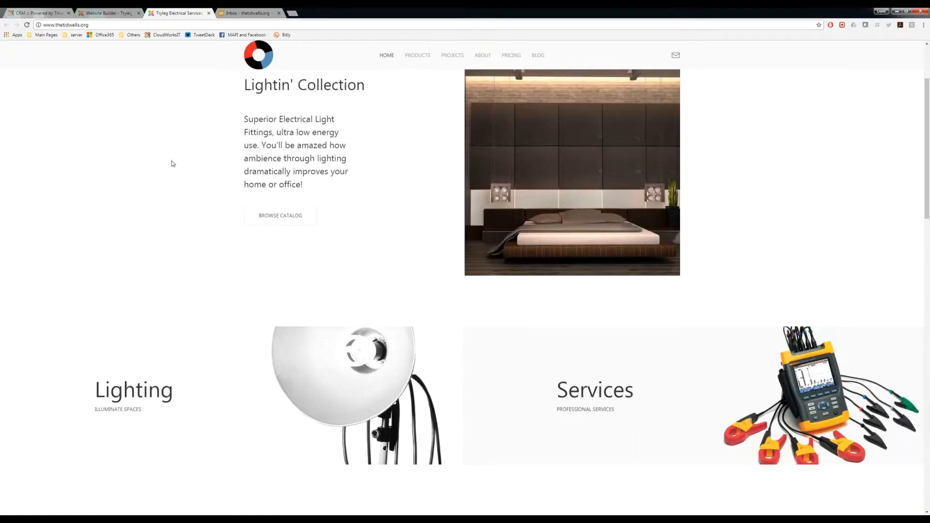
{"action": "scroll", "coordinate": [173, 164], "scroll_direction": "down", "scroll_amount": 3}
{"action": "scroll", "coordinate": [173, 164], "scroll_direction": "up", "scroll_amount": 6}
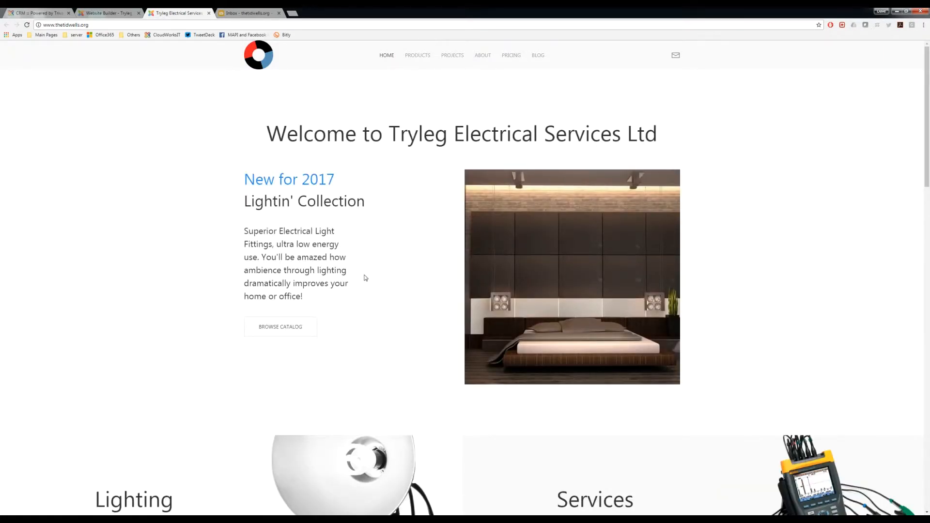
{"action": "scroll", "coordinate": [366, 278], "scroll_direction": "down", "scroll_amount": 3}
{"action": "scroll", "coordinate": [298, 266], "scroll_direction": "down", "scroll_amount": 6}
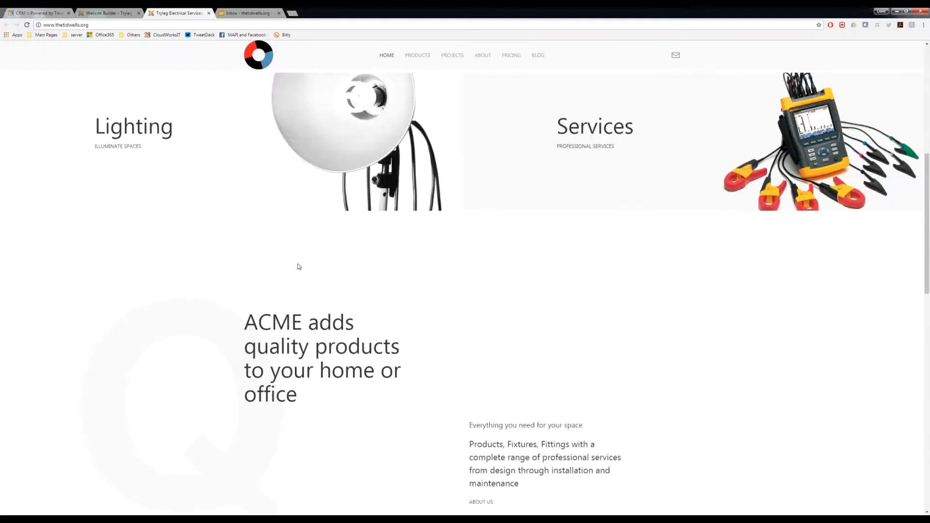
{"action": "scroll", "coordinate": [298, 266], "scroll_direction": "down", "scroll_amount": 3}
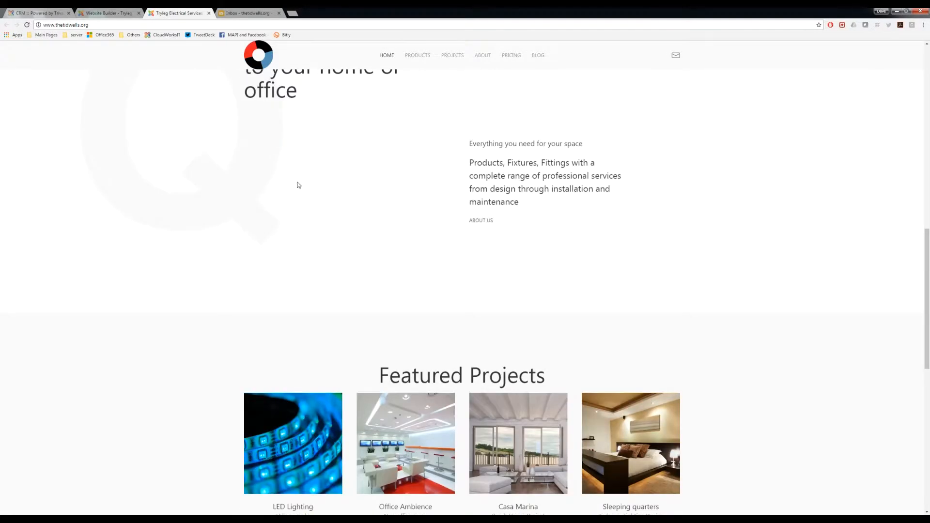
{"action": "scroll", "coordinate": [310, 185], "scroll_direction": "down", "scroll_amount": 2}
{"action": "scroll", "coordinate": [310, 185], "scroll_direction": "down", "scroll_amount": 2}
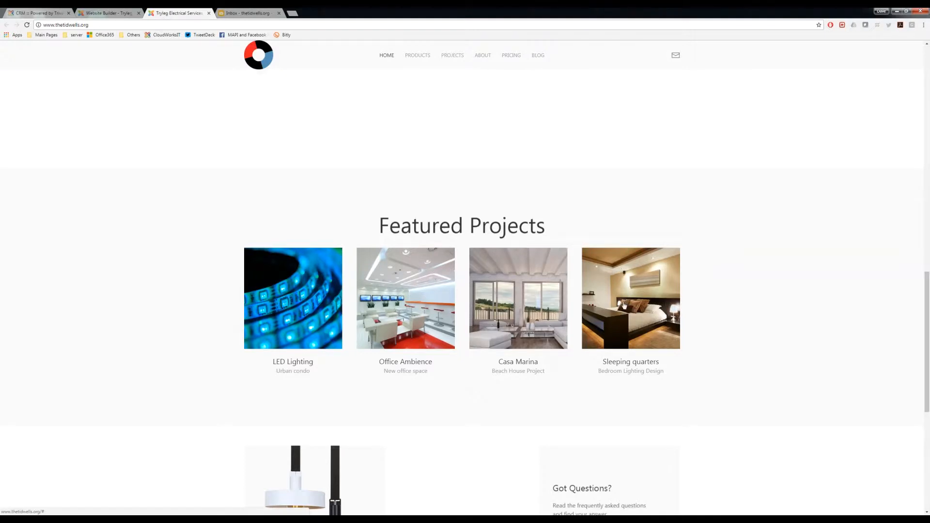
{"action": "scroll", "coordinate": [197, 211], "scroll_direction": "up", "scroll_amount": 15}
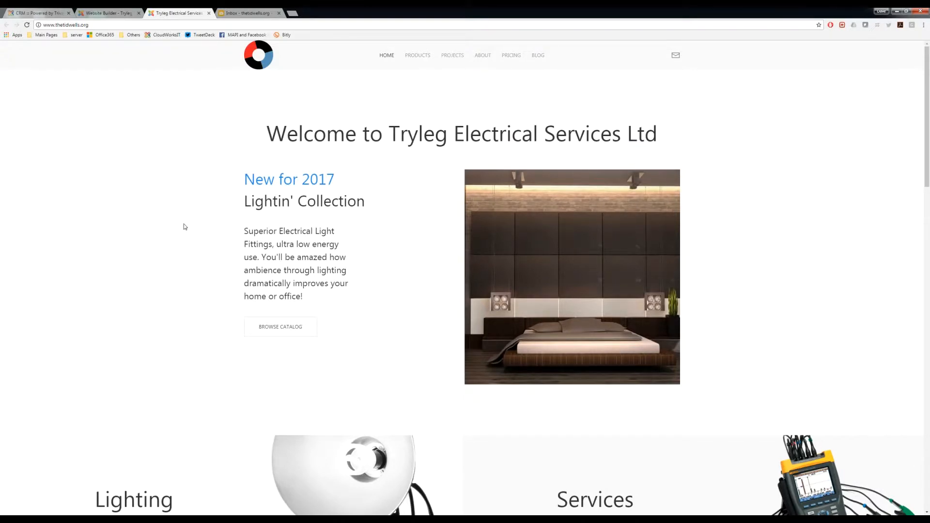
Step: Examine the lower part of the home page, including the Enquire Now and Got Questions sections and the footer
{"action": "scroll", "coordinate": [185, 226], "scroll_direction": "down", "scroll_amount": 14}
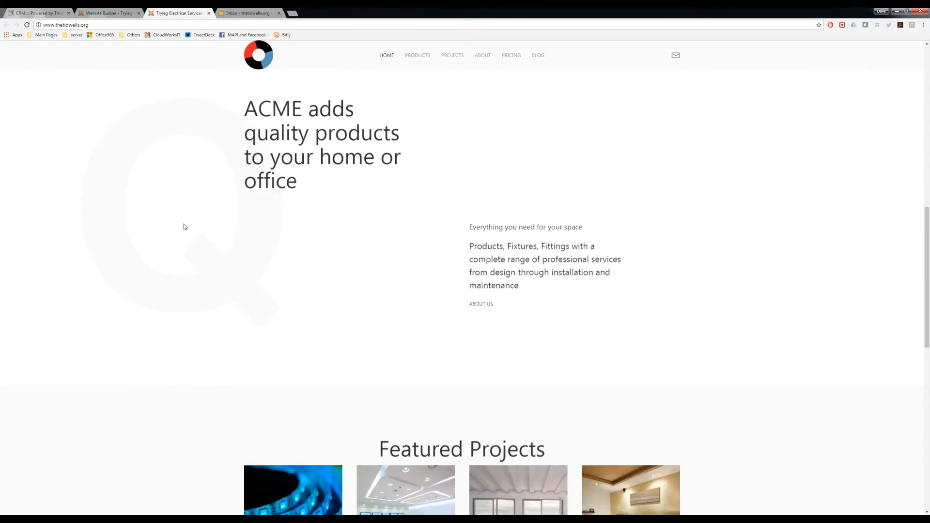
{"action": "scroll", "coordinate": [185, 226], "scroll_direction": "down", "scroll_amount": 4}
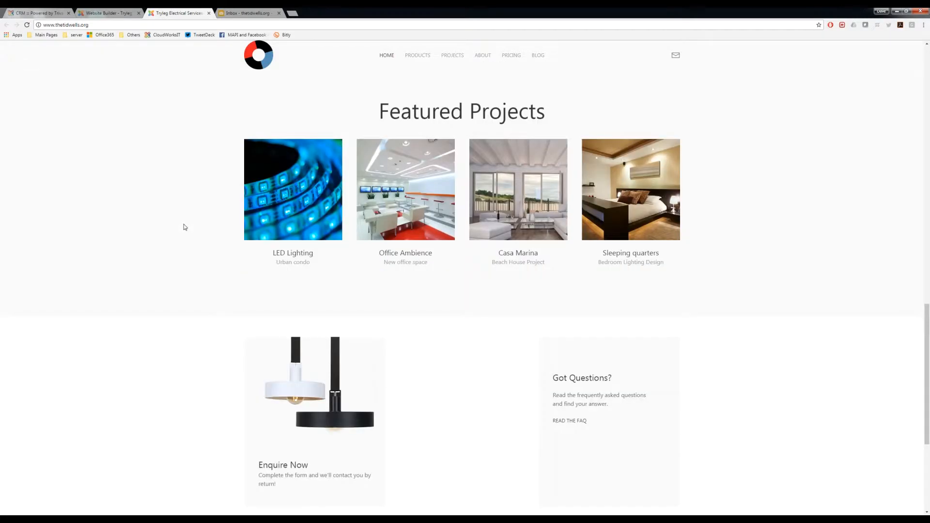
{"action": "scroll", "coordinate": [184, 226], "scroll_direction": "down", "scroll_amount": 2}
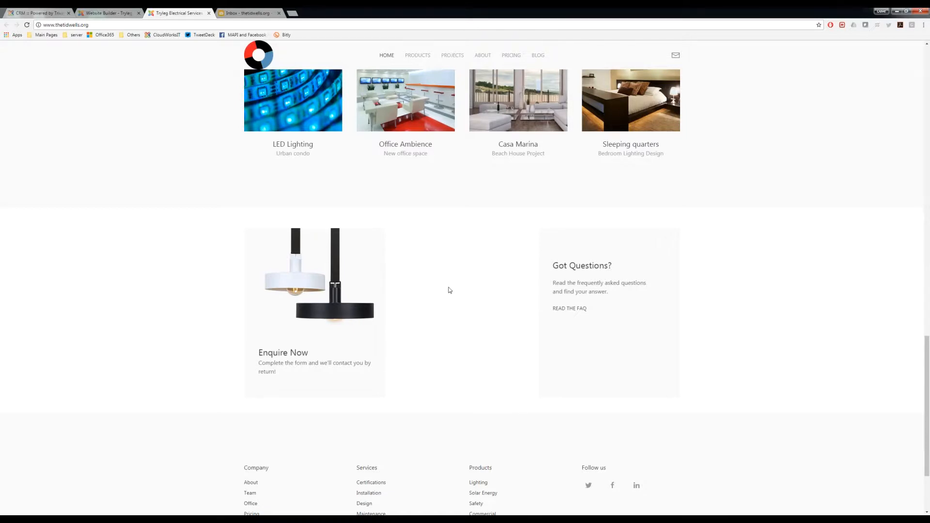
{"action": "scroll", "coordinate": [449, 290], "scroll_direction": "down", "scroll_amount": 3}
{"action": "scroll", "coordinate": [470, 253], "scroll_direction": "up", "scroll_amount": 5}
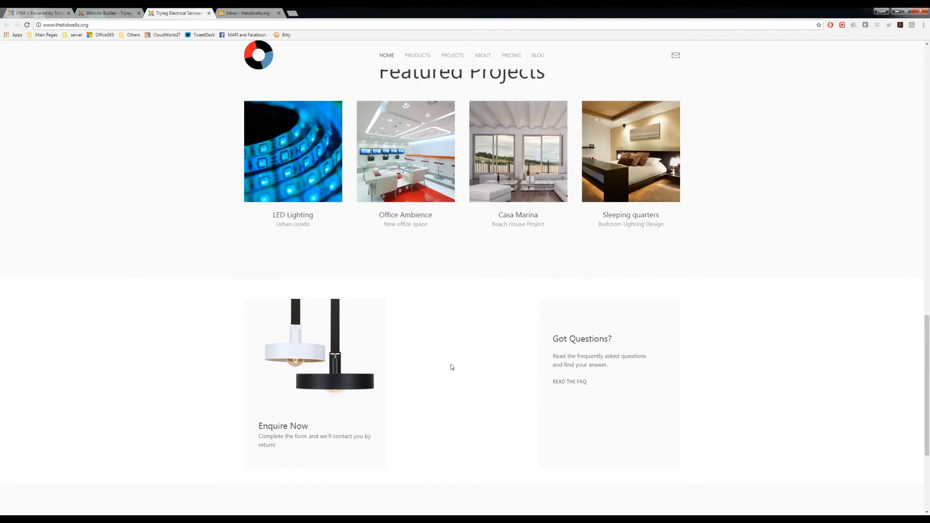
{"action": "scroll", "coordinate": [359, 368], "scroll_direction": "up", "scroll_amount": 10}
{"action": "scroll", "coordinate": [365, 354], "scroll_direction": "up", "scroll_amount": 8}
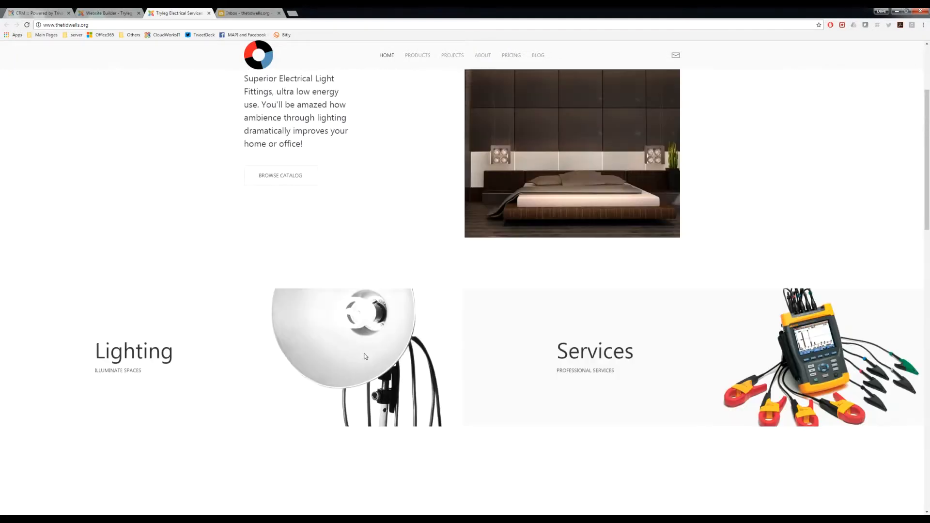
{"action": "scroll", "coordinate": [365, 356], "scroll_direction": "down", "scroll_amount": 12}
{"action": "scroll", "coordinate": [366, 356], "scroll_direction": "down", "scroll_amount": 10}
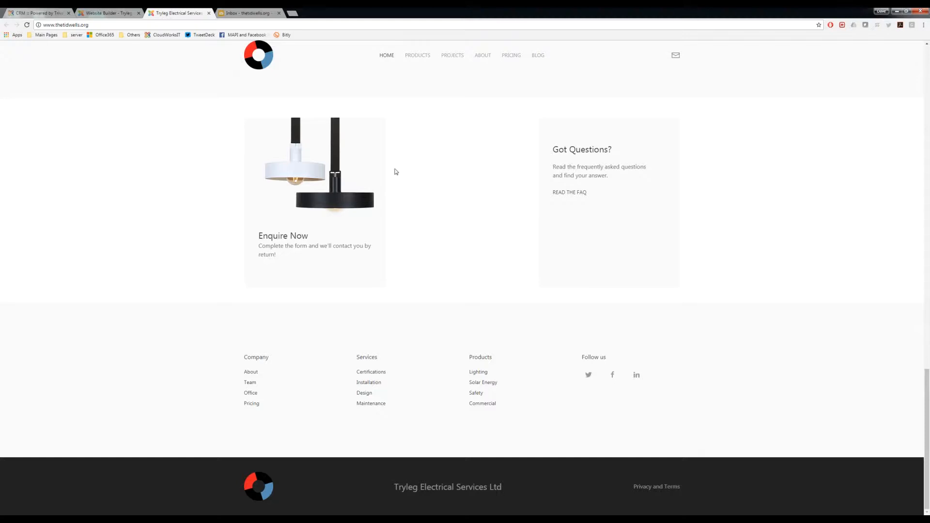
{"action": "scroll", "coordinate": [423, 198], "scroll_direction": "up", "scroll_amount": 20}
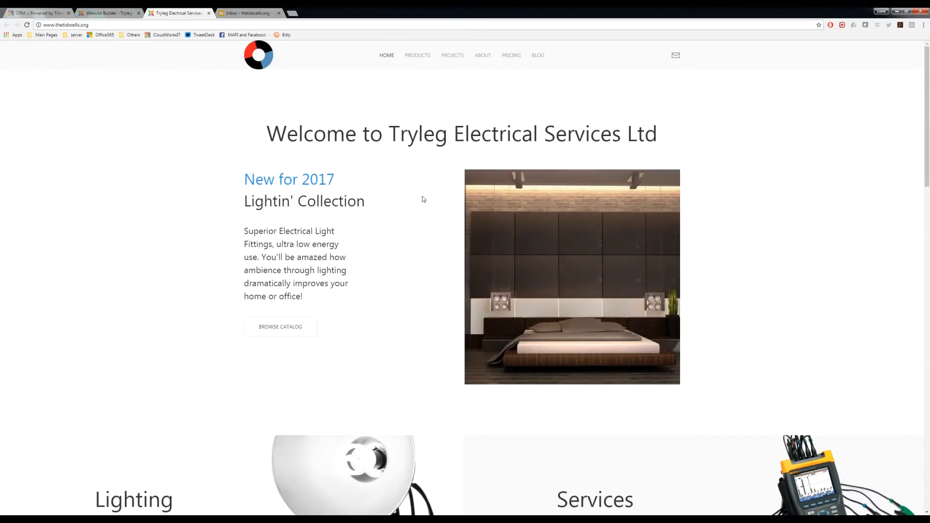
{"action": "scroll", "coordinate": [424, 195], "scroll_direction": "down", "scroll_amount": 15}
{"action": "scroll", "coordinate": [423, 201], "scroll_direction": "down", "scroll_amount": 3}
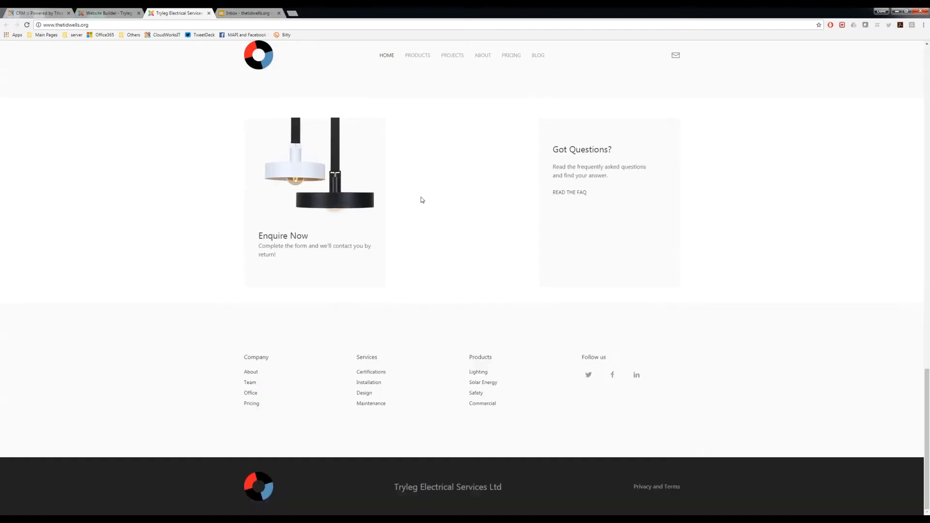
Step: Switch to the website builder and examine the Home page layout down to the empty column in the Enquire Now section
{"action": "left_click", "coordinate": [112, 14]}
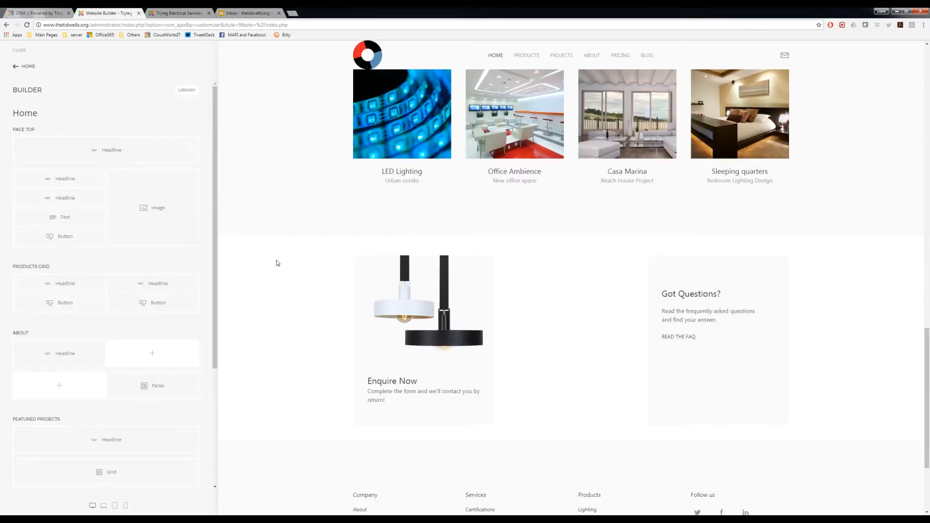
{"action": "scroll", "coordinate": [303, 285], "scroll_direction": "down", "scroll_amount": 2}
{"action": "scroll", "coordinate": [303, 285], "scroll_direction": "up", "scroll_amount": 8}
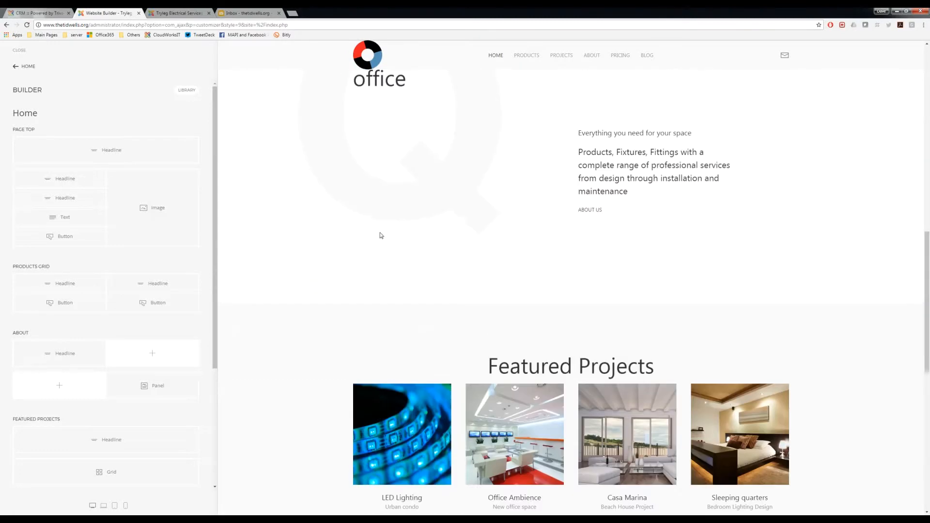
{"action": "scroll", "coordinate": [330, 202], "scroll_direction": "up", "scroll_amount": 8}
{"action": "scroll", "coordinate": [326, 212], "scroll_direction": "down", "scroll_amount": 7}
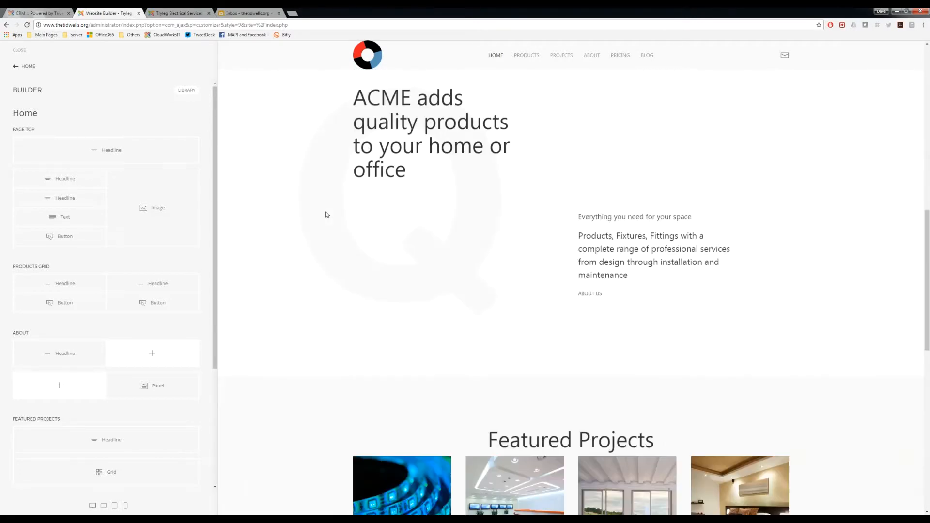
{"action": "scroll", "coordinate": [326, 214], "scroll_direction": "down", "scroll_amount": 10}
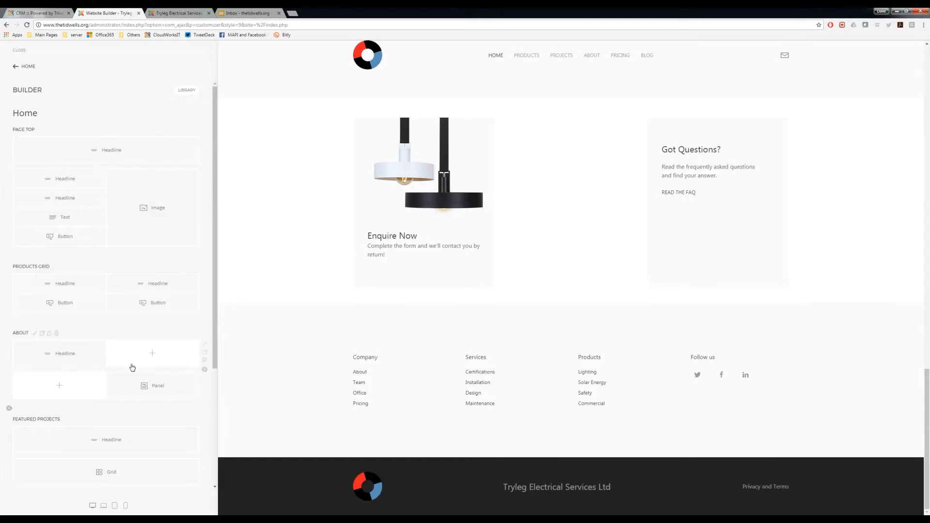
{"action": "scroll", "coordinate": [132, 368], "scroll_direction": "down", "scroll_amount": 3}
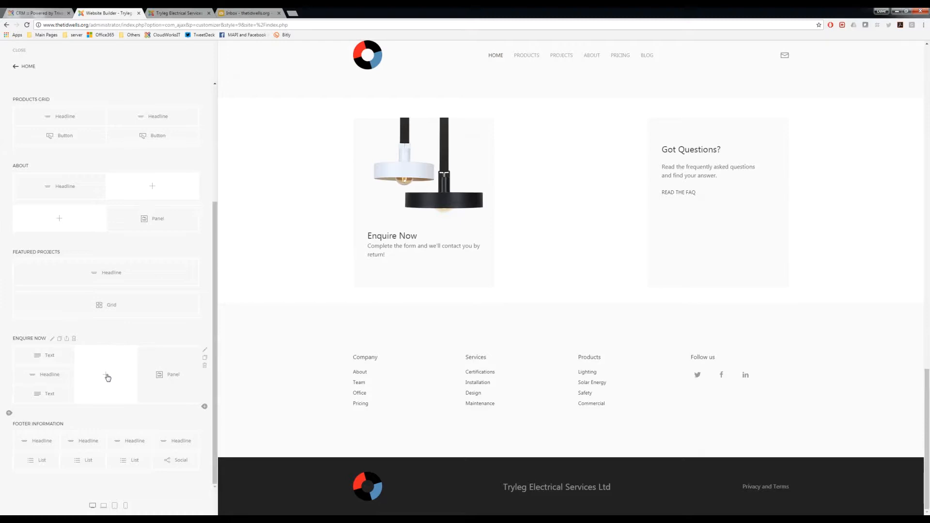
Step: Compare the public site with the website builder page and highlight the administrator part of the builder's address
{"action": "left_click", "coordinate": [178, 13]}
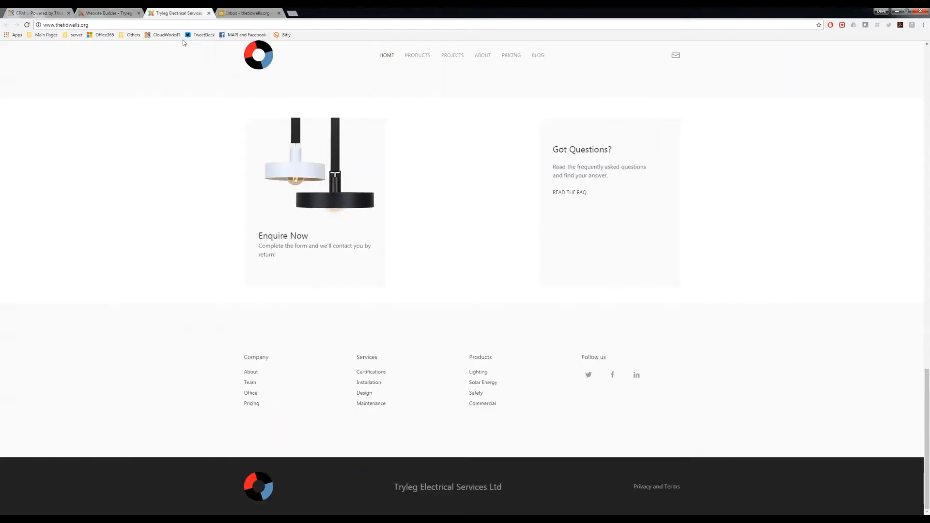
{"action": "scroll", "coordinate": [443, 214], "scroll_direction": "up", "scroll_amount": 10}
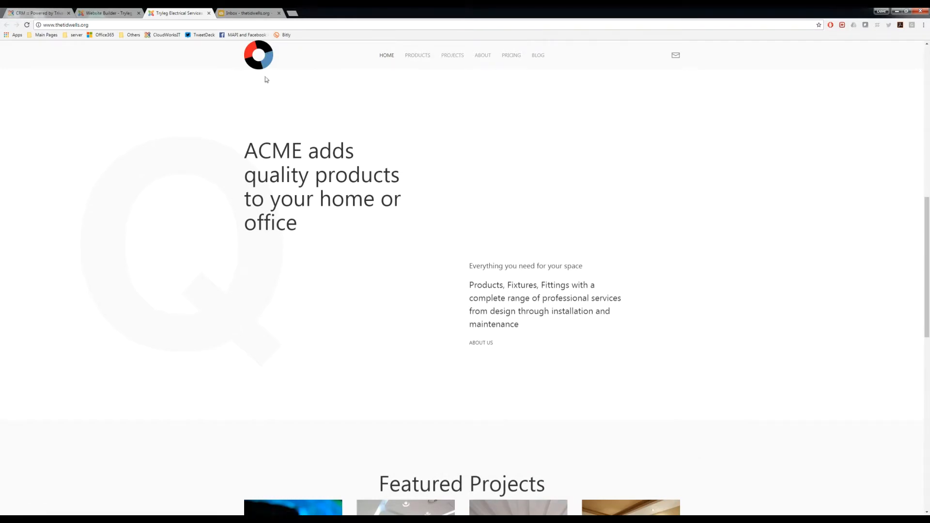
{"action": "left_click", "coordinate": [109, 13]}
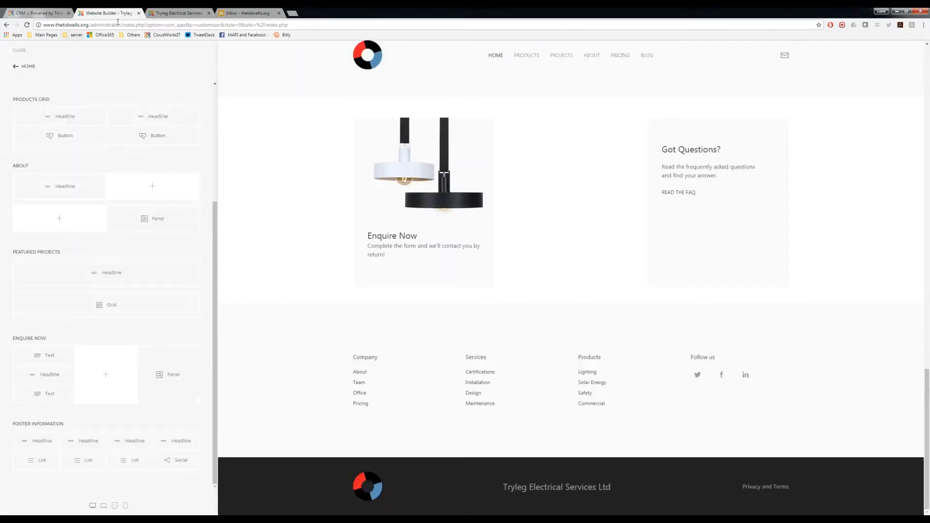
{"action": "left_click_drag", "start_coordinate": [91, 25], "coordinate": [137, 25]}
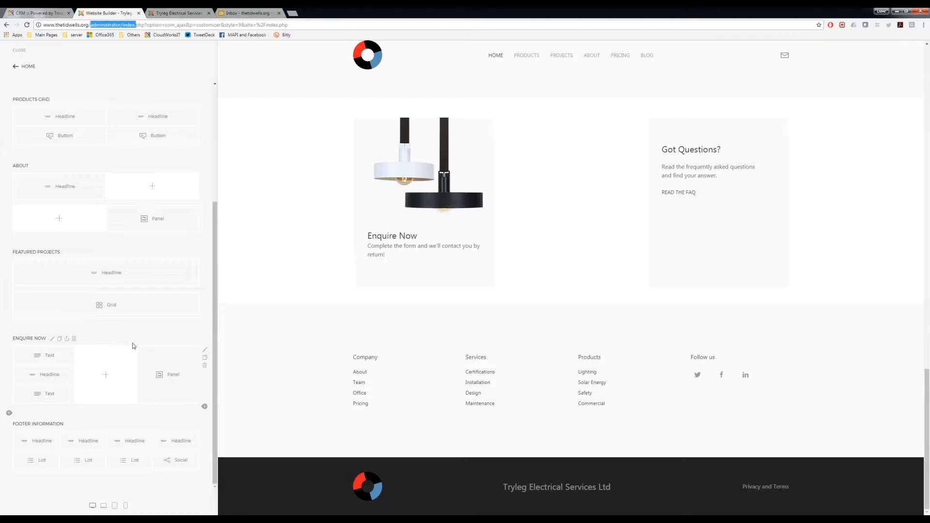
Step: Switch to the CloudworksIT portal and open the Contact from Web list in the Process and Collaboration administration
{"action": "left_click", "coordinate": [47, 15]}
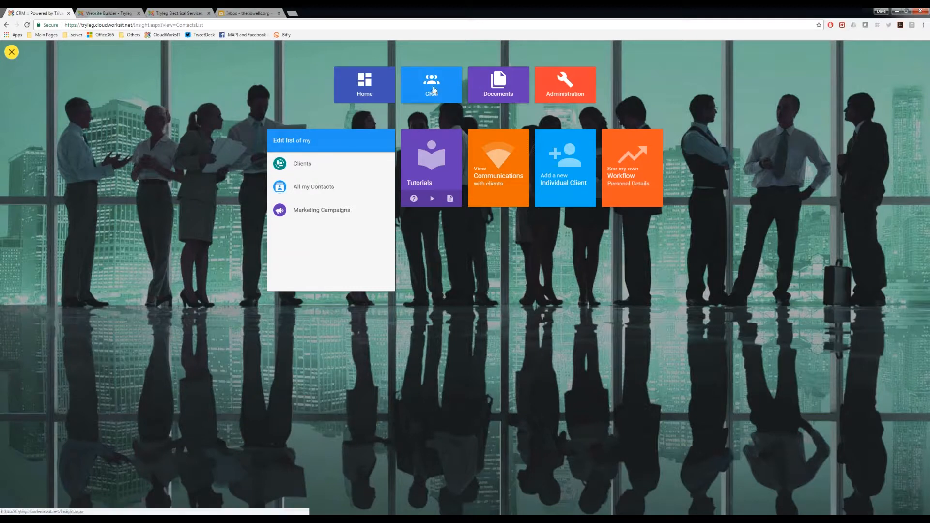
{"action": "left_click", "coordinate": [555, 85]}
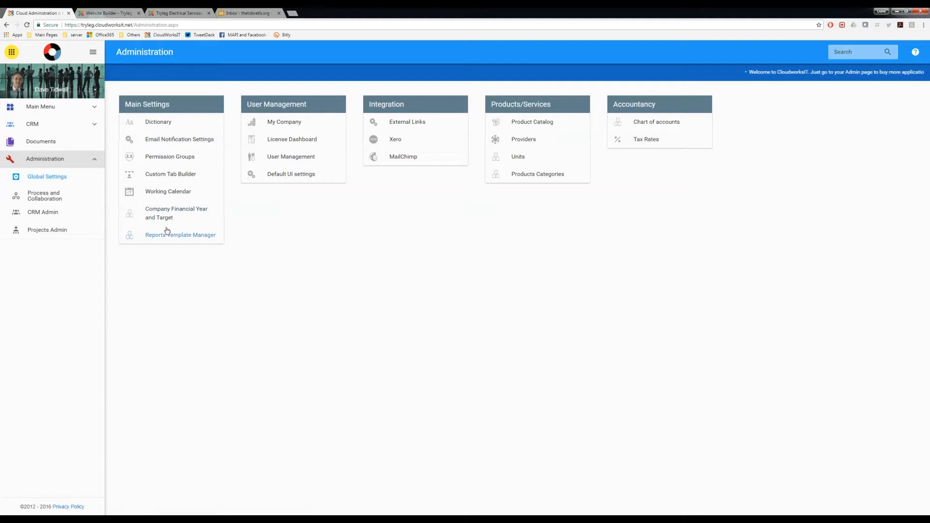
{"action": "left_click", "coordinate": [43, 197]}
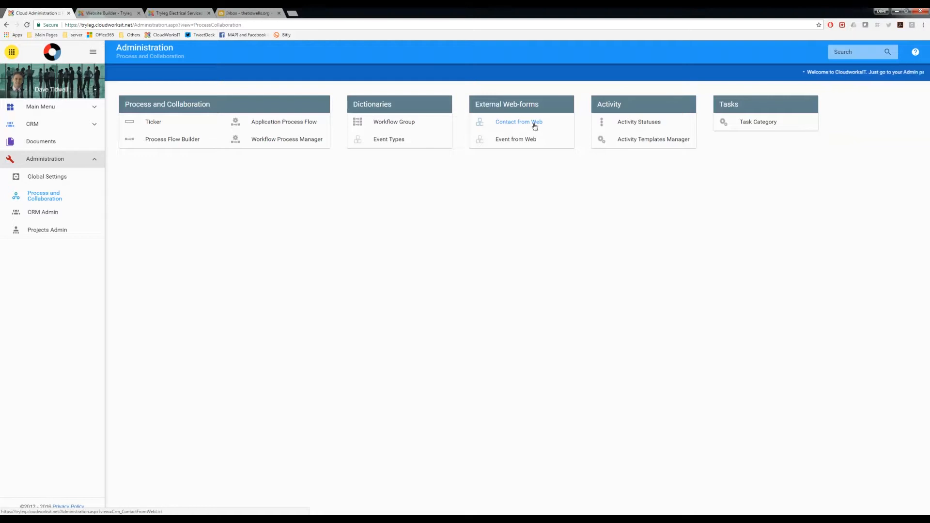
{"action": "left_click", "coordinate": [506, 123]}
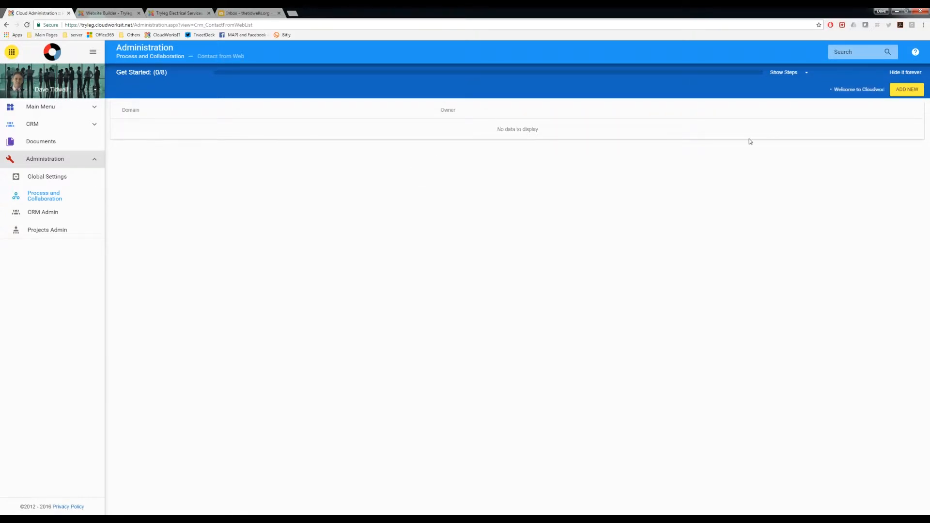
{"action": "left_click", "coordinate": [903, 90]}
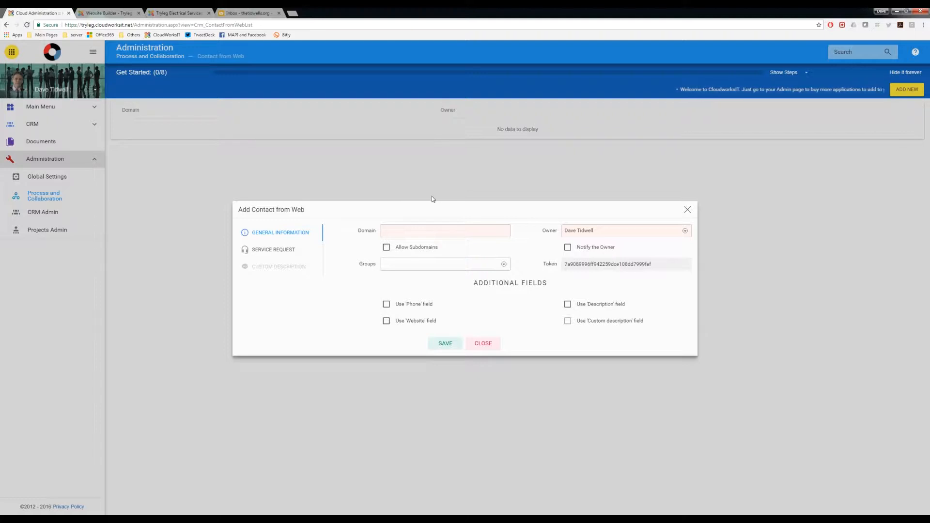
{"action": "left_click", "coordinate": [403, 232]}
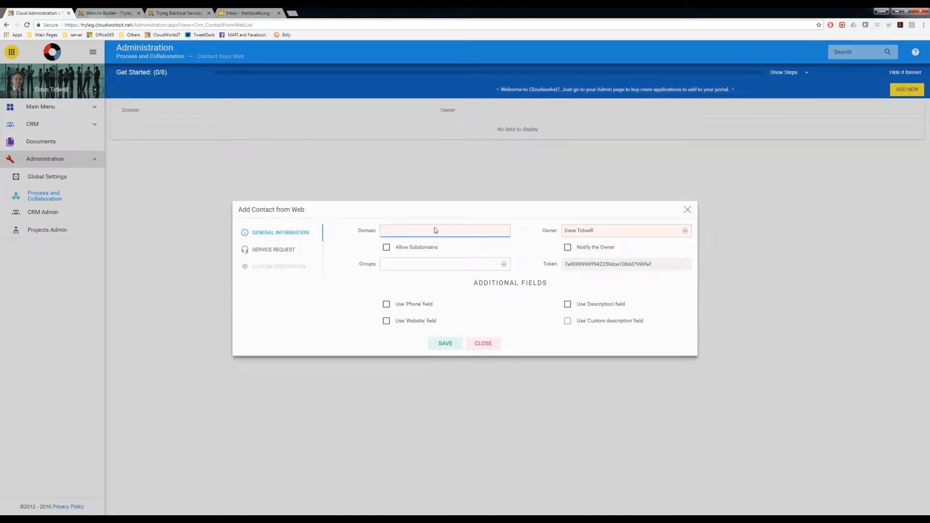
{"action": "left_click", "coordinate": [404, 230]}
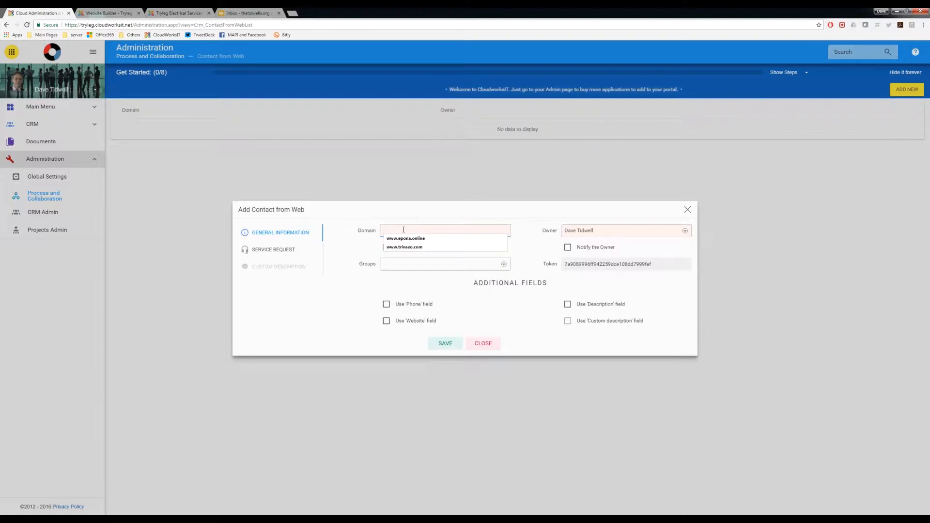
{"action": "type", "text": "www.th"}
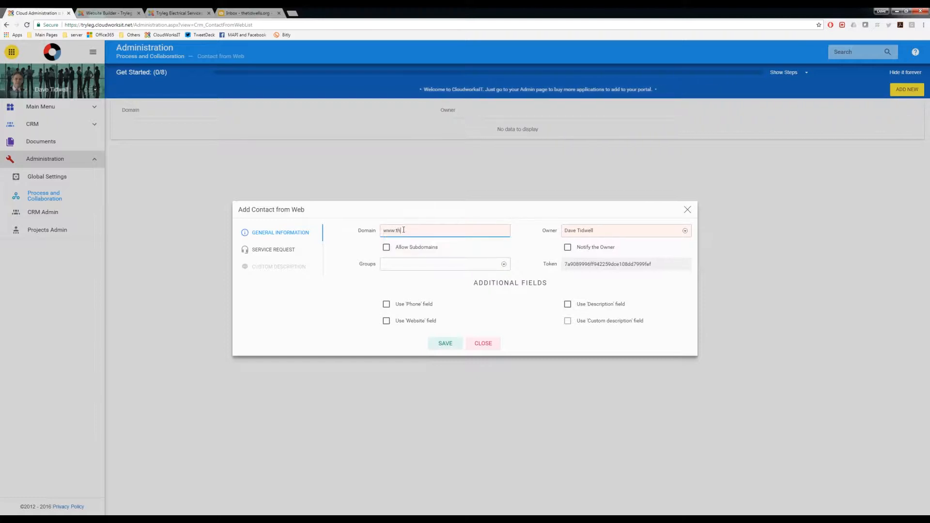
{"action": "type", "text": "etidwells.org"}
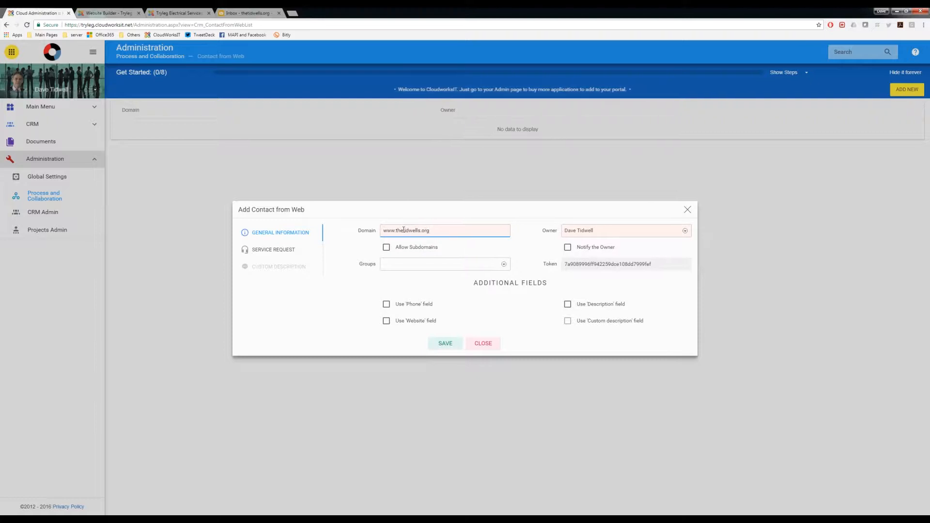
Step: Compare the new entry's domain with the addresses of the public site and the website builder, and highlight the domain in the entry
{"action": "left_click", "coordinate": [112, 14]}
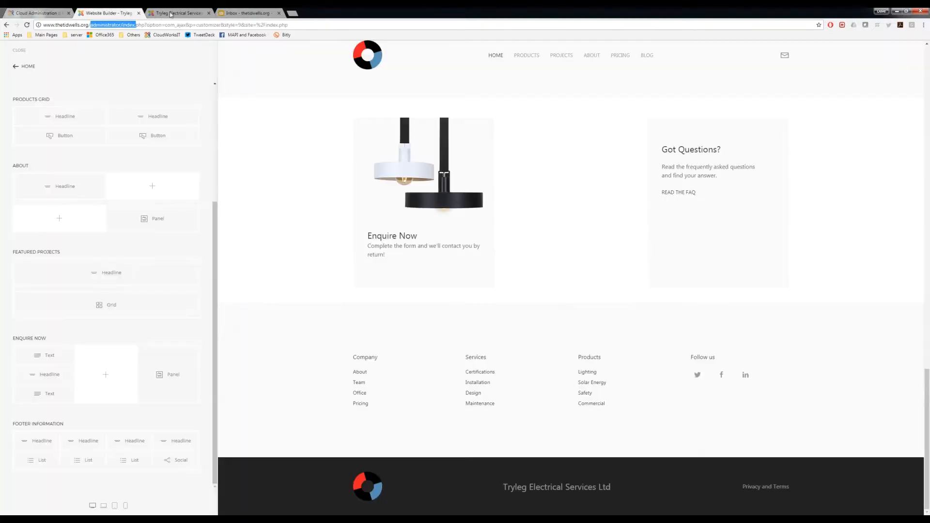
{"action": "left_click", "coordinate": [170, 14]}
{"action": "left_click", "coordinate": [101, 26]}
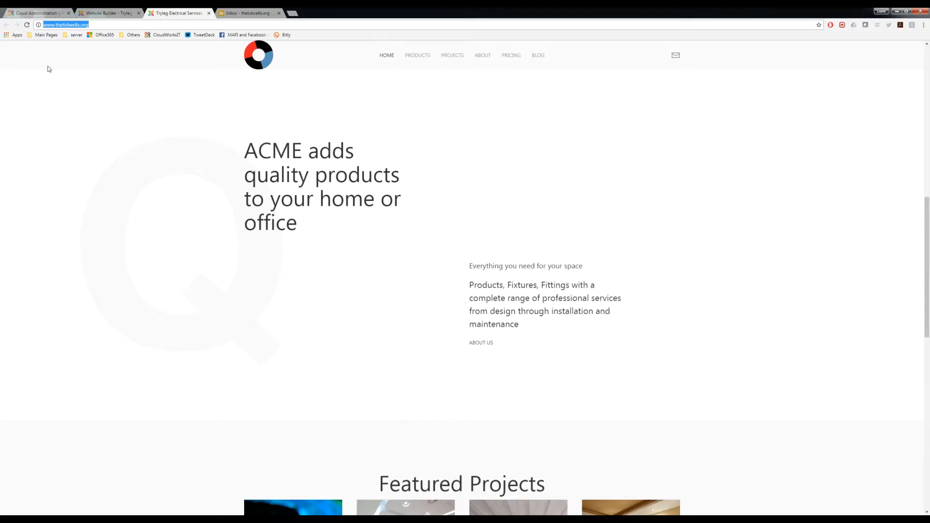
{"action": "left_click", "coordinate": [102, 13]}
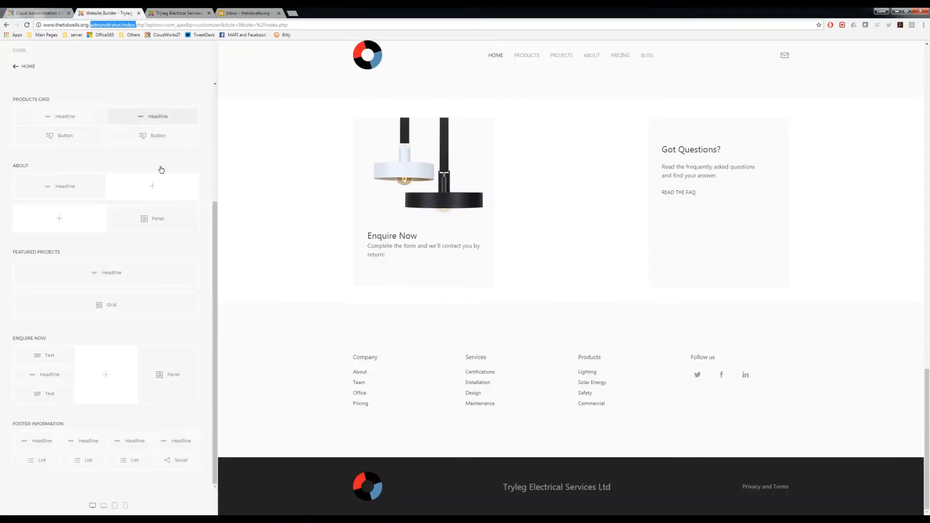
{"action": "left_click", "coordinate": [49, 13]}
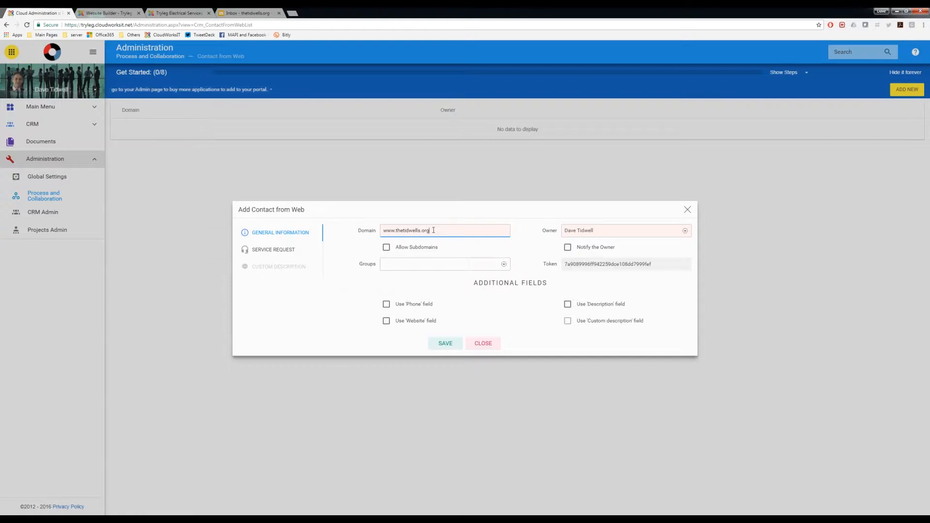
{"action": "left_click_drag", "start_coordinate": [436, 230], "coordinate": [376, 241]}
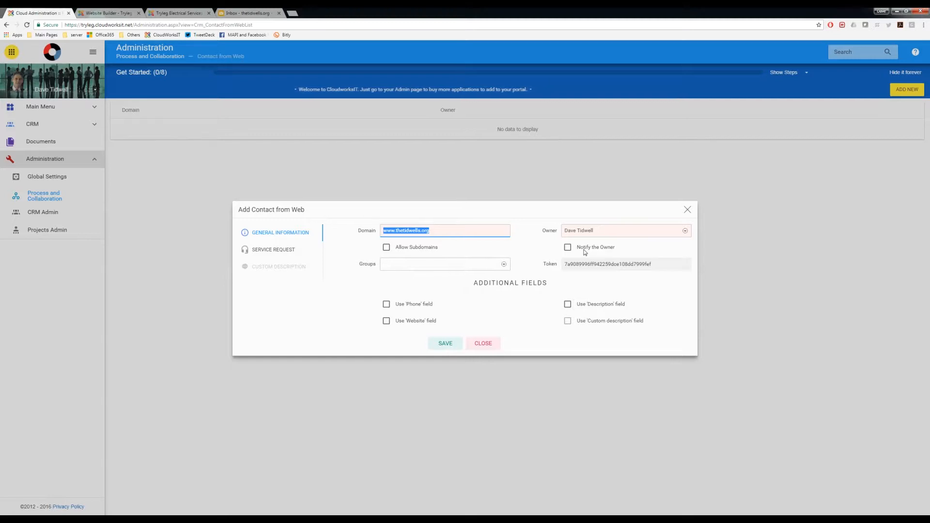
Step: Select the portal administrator as the owner of the new entry and enable Notify the Owner
{"action": "left_click", "coordinate": [582, 231]}
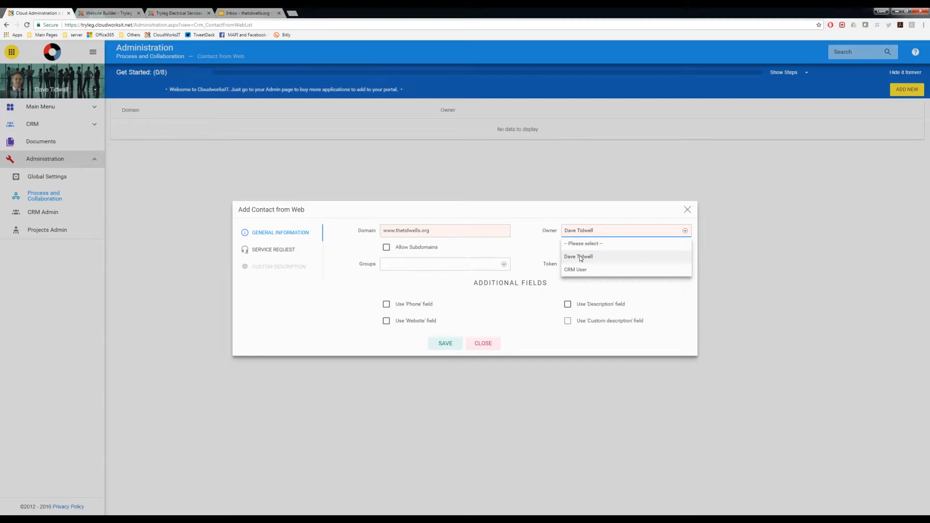
{"action": "left_click", "coordinate": [581, 257]}
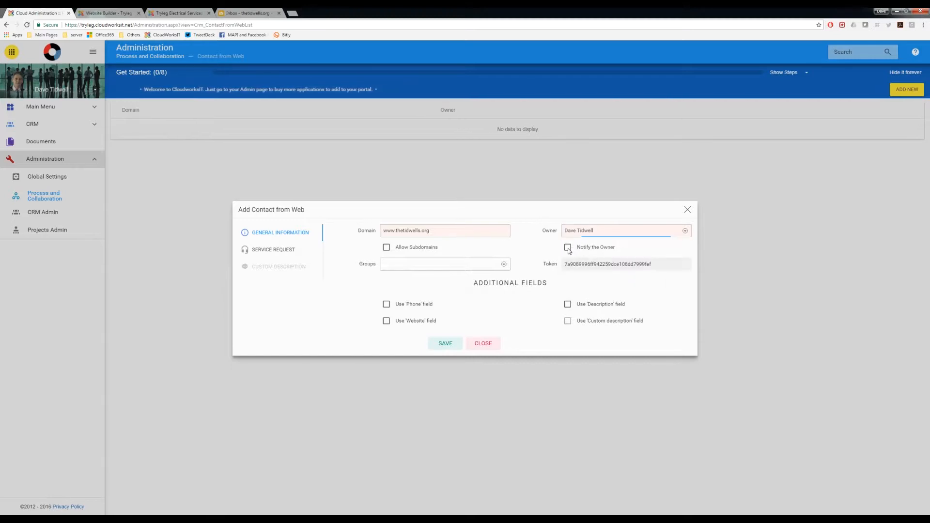
{"action": "left_click", "coordinate": [568, 249]}
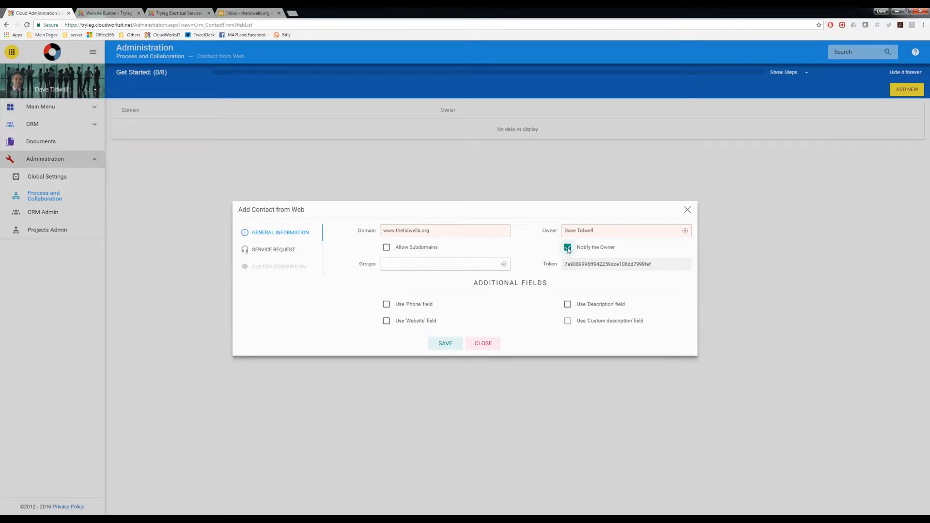
Step: Assign the Web Request from Home Page group to the entry and try to select the generated token
{"action": "left_click", "coordinate": [397, 267]}
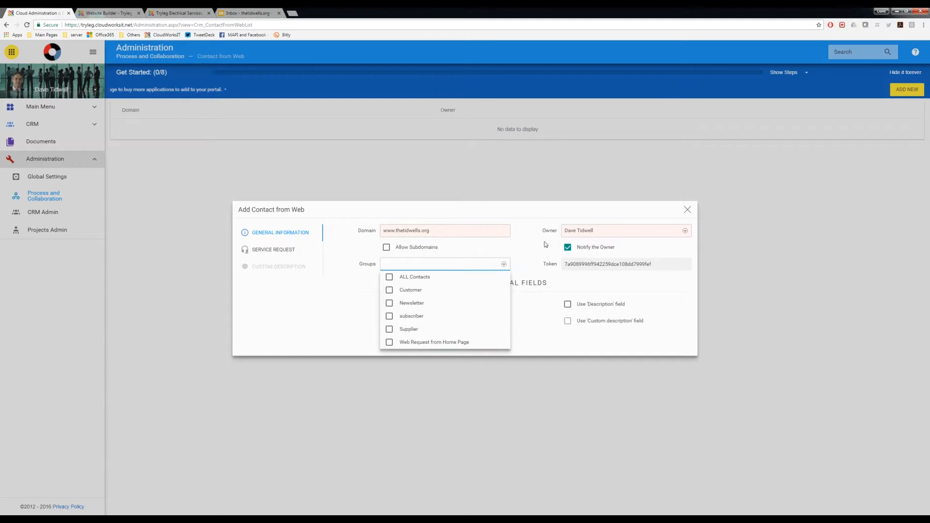
{"action": "left_click", "coordinate": [412, 343]}
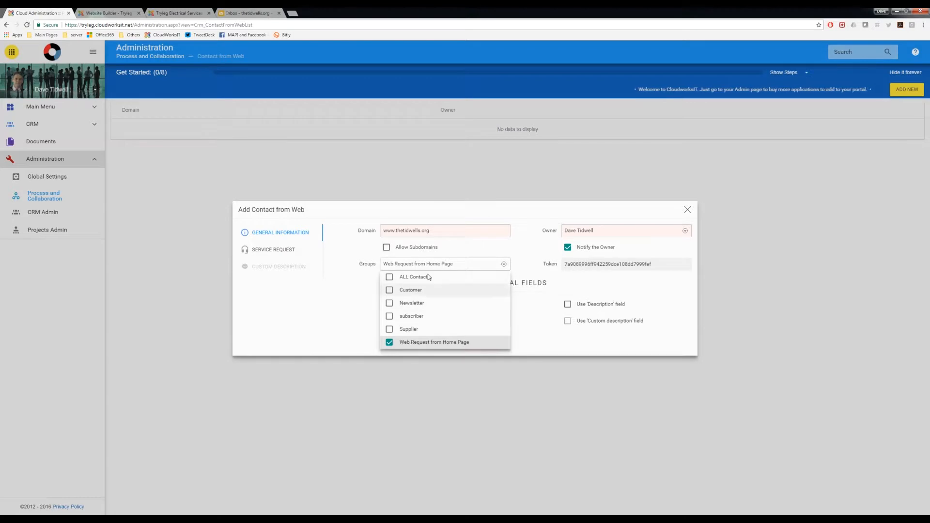
{"action": "left_click", "coordinate": [353, 269]}
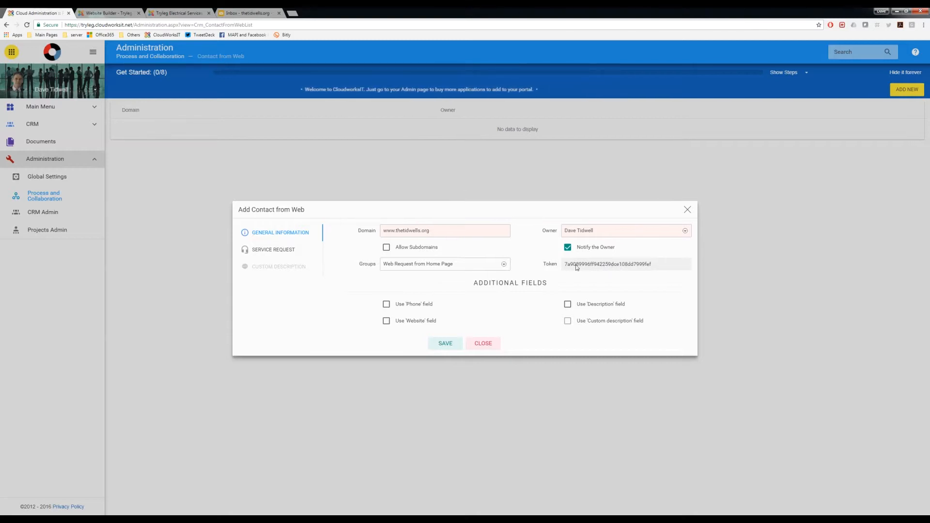
{"action": "double_click", "coordinate": [602, 264]}
{"action": "left_click", "coordinate": [603, 265]}
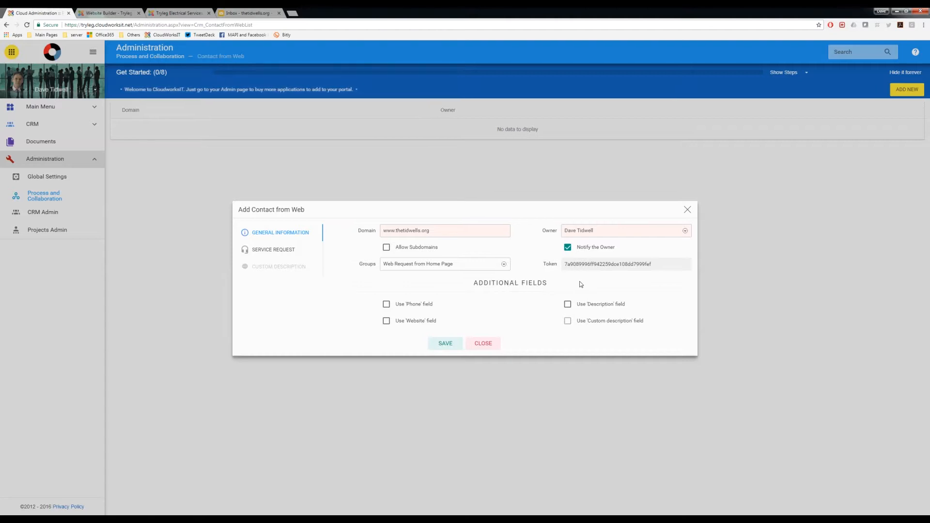
Step: Enable the Phone, Website, Description and Custom description additional fields for the web form
{"action": "left_click", "coordinate": [386, 304]}
{"action": "left_click", "coordinate": [387, 320]}
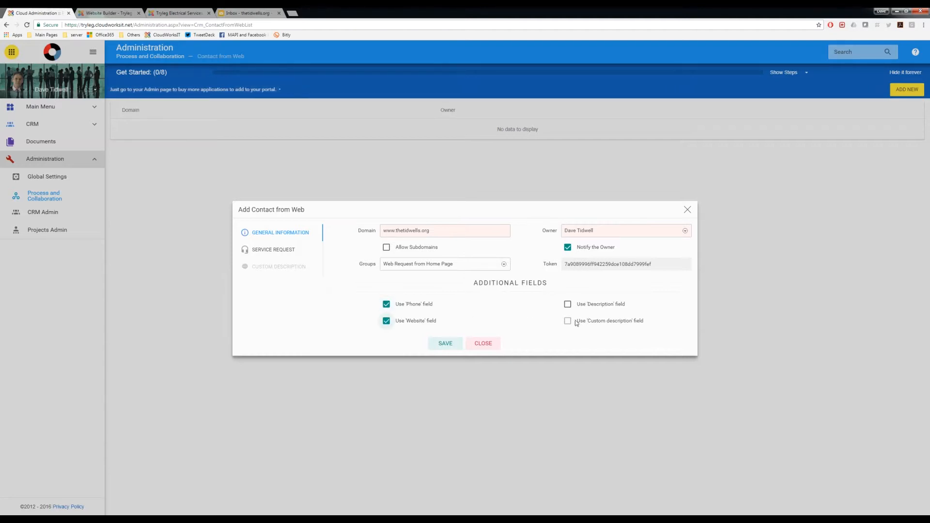
{"action": "left_click", "coordinate": [567, 305]}
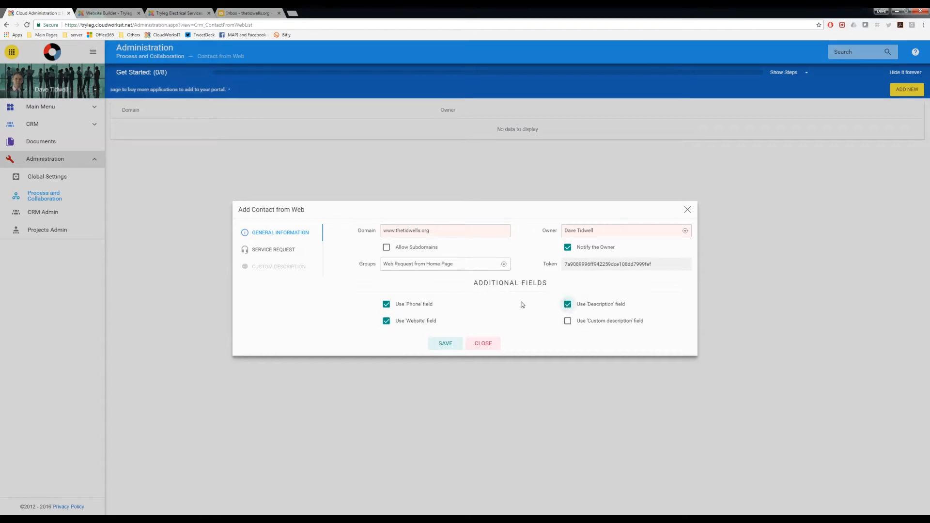
{"action": "left_click", "coordinate": [567, 322]}
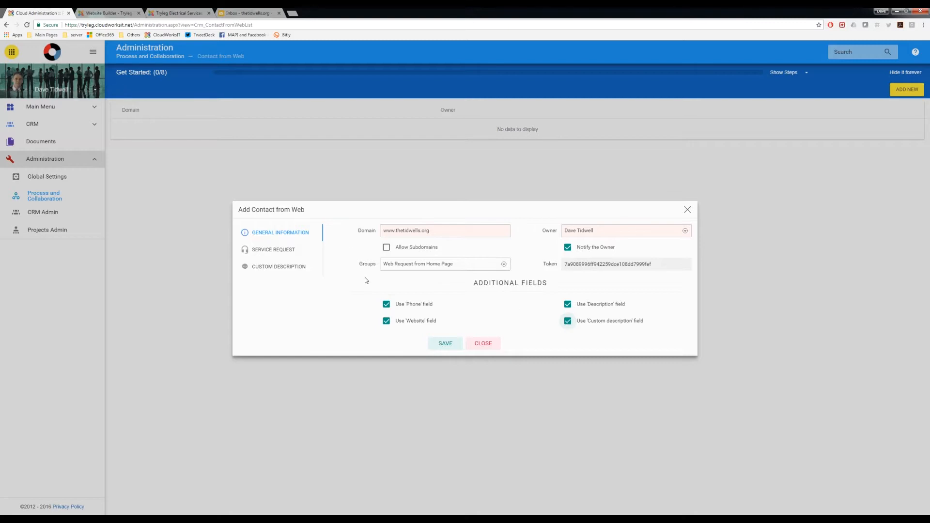
Step: Add a custom description field named "How may we help?" with item index 1
{"action": "left_click", "coordinate": [281, 267]}
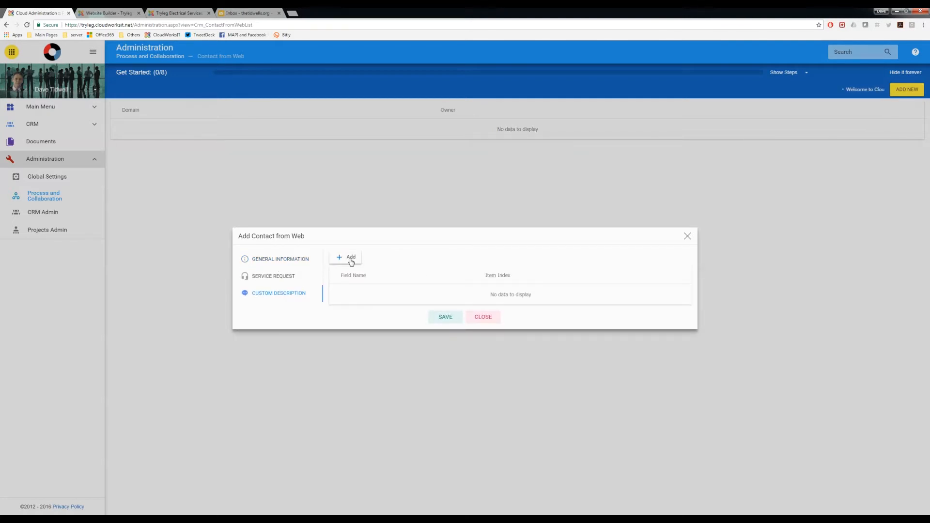
{"action": "left_click", "coordinate": [351, 260]}
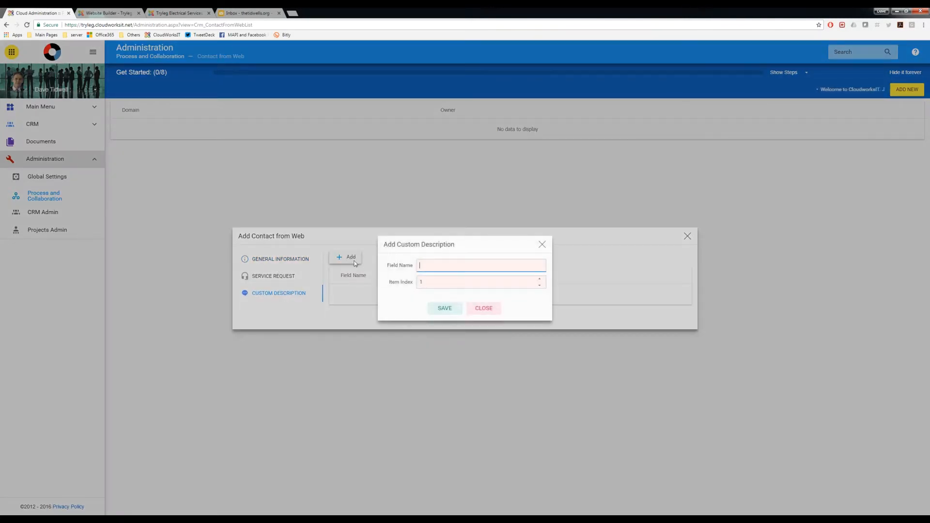
{"action": "type", "text": "How may we help?"}
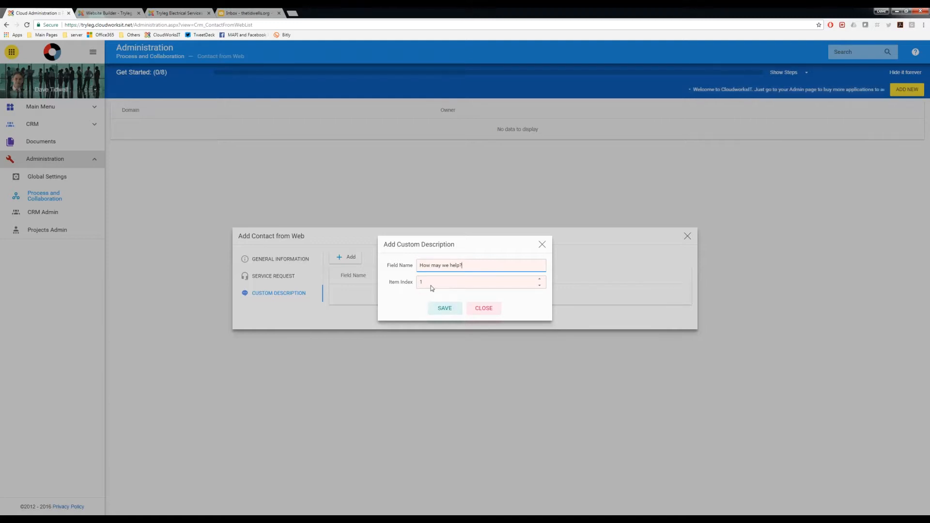
{"action": "left_click", "coordinate": [444, 310]}
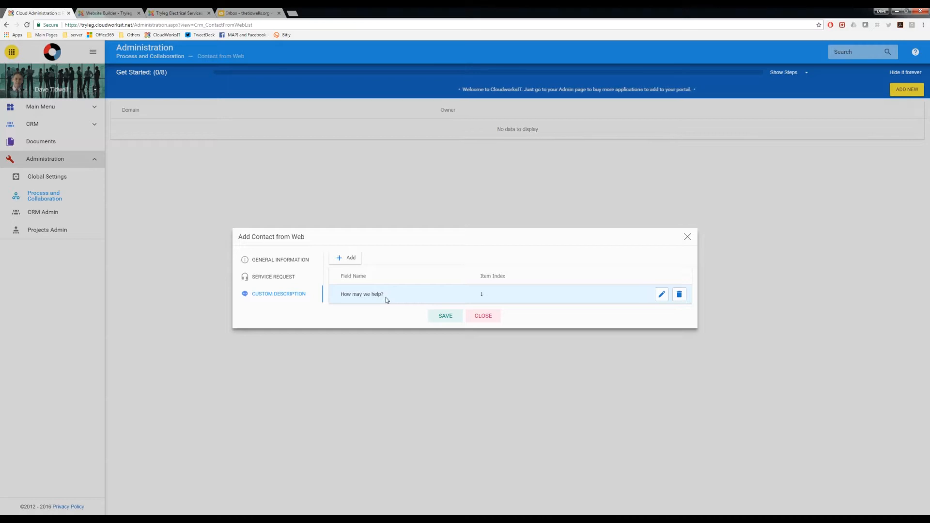
Step: Review the entry's service request, general information and custom description settings, and save the Contact from Web entry
{"action": "left_click", "coordinate": [281, 278]}
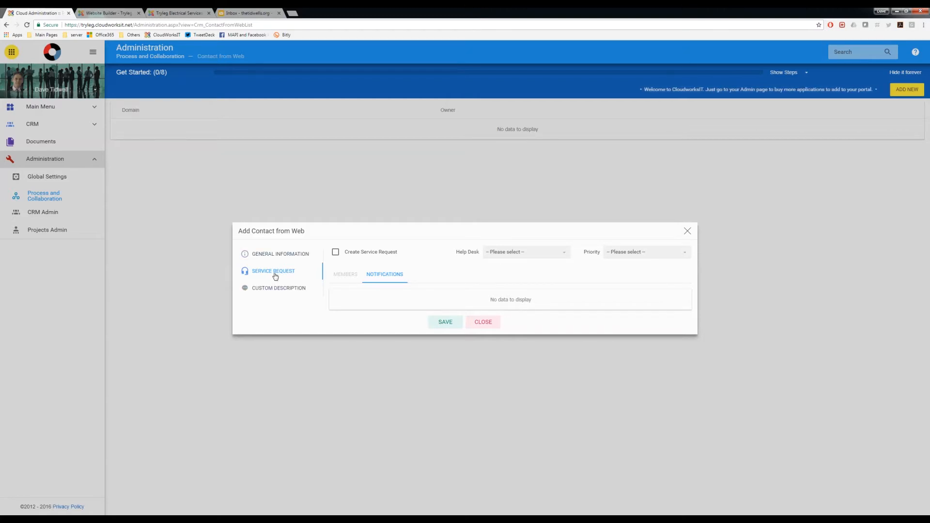
{"action": "left_click", "coordinate": [279, 256]}
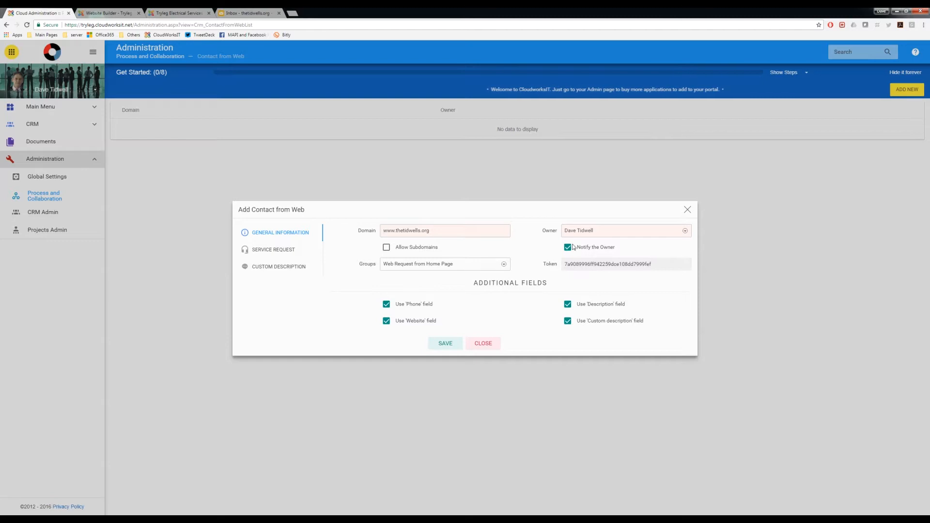
{"action": "left_click", "coordinate": [286, 267]}
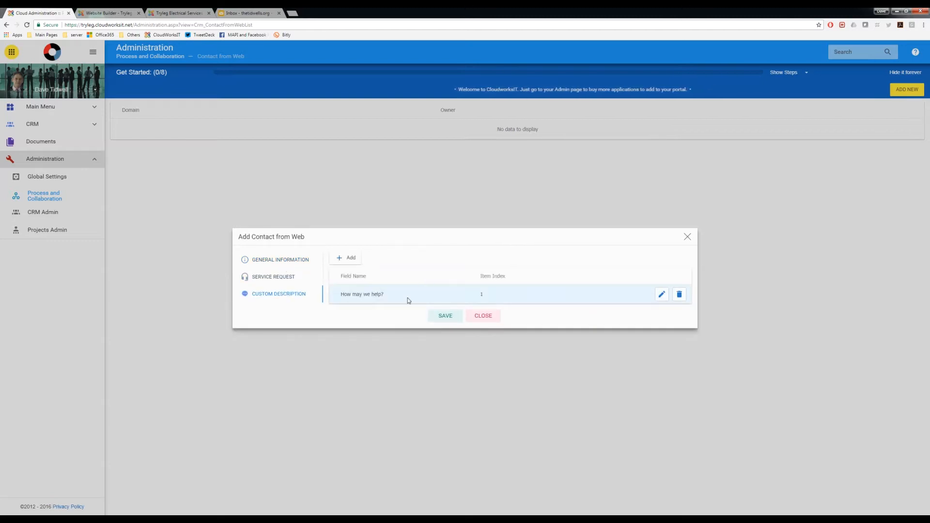
{"action": "left_click", "coordinate": [258, 277]}
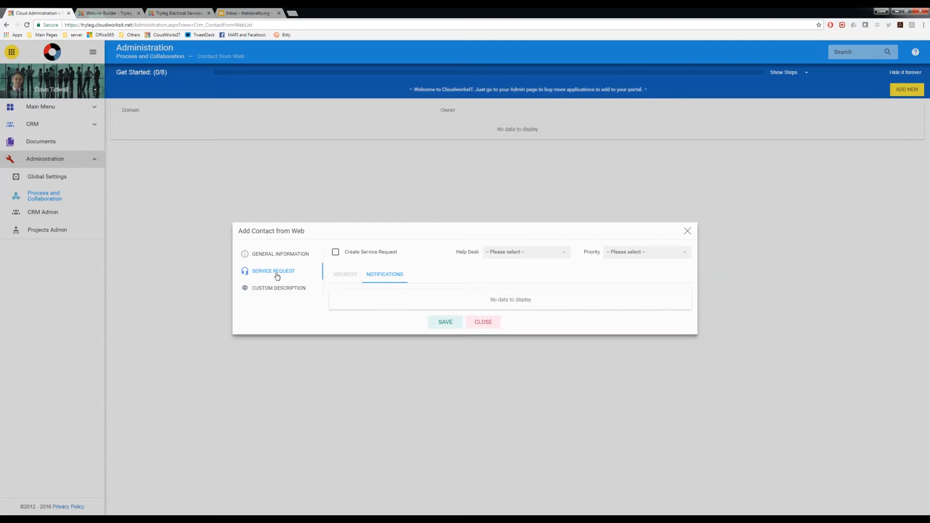
{"action": "left_click", "coordinate": [444, 322]}
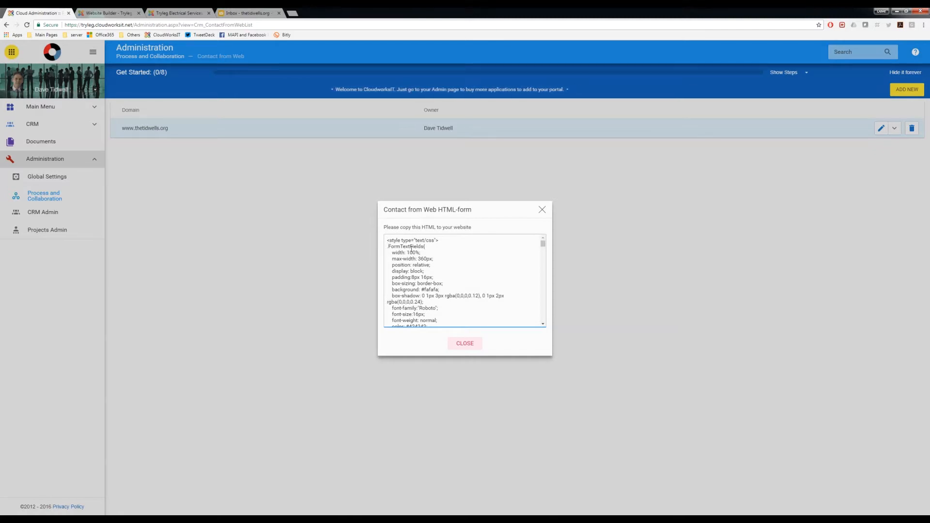
Step: Copy the complete Contact from Web HTML form code and close its dialog
{"action": "mouse_move", "coordinate": [545, 246]}
{"action": "left_mouse_down"}
{"action": "mouse_move", "coordinate": [545, 326]}
{"action": "mouse_move", "coordinate": [556, 242]}
{"action": "left_mouse_up"}
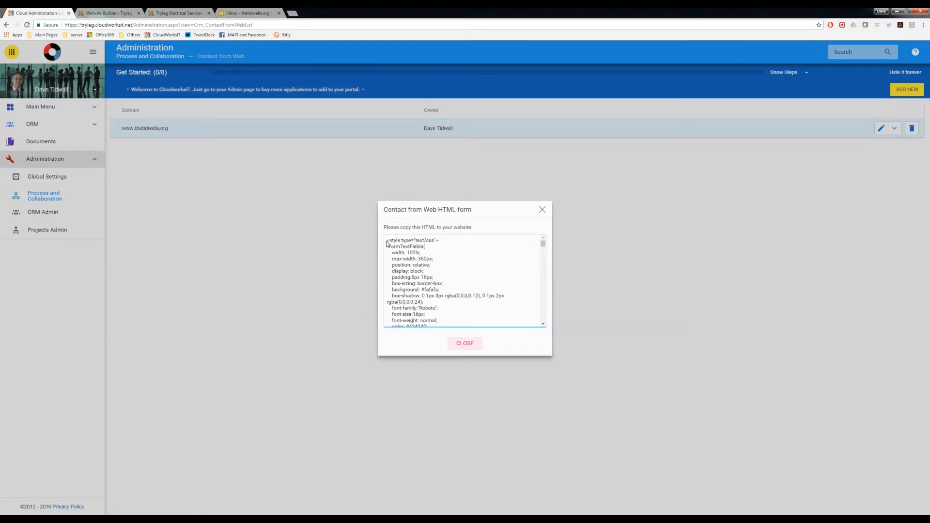
{"action": "left_click_drag", "start_coordinate": [387, 241], "coordinate": [445, 374]}
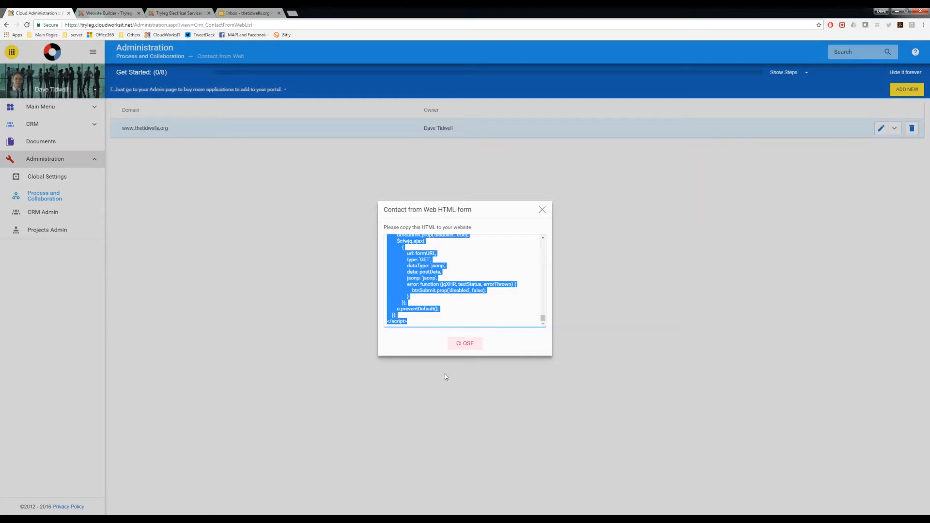
{"action": "right_click", "coordinate": [429, 279]}
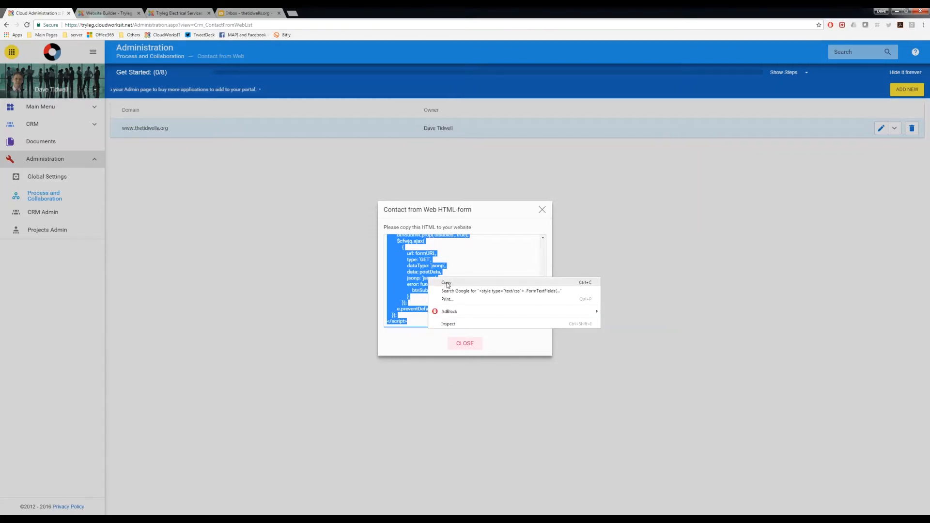
{"action": "left_click", "coordinate": [449, 283]}
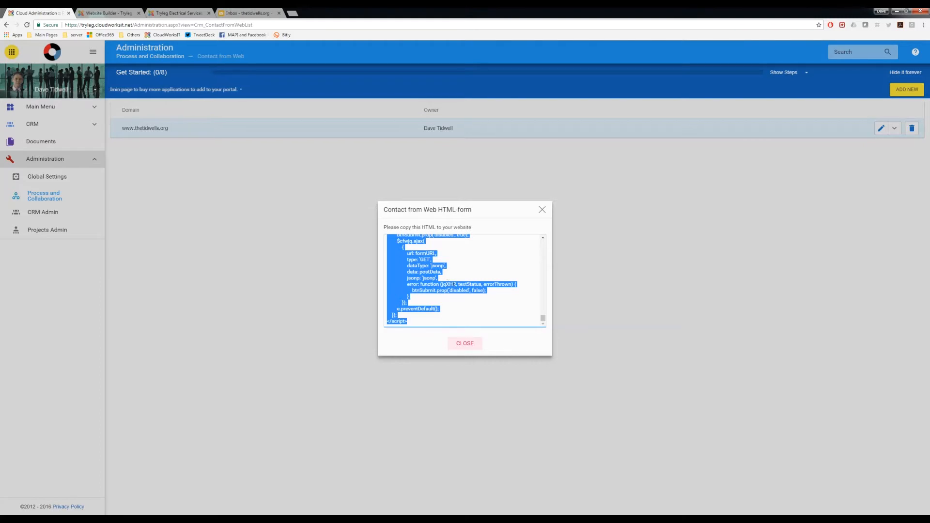
{"action": "left_click", "coordinate": [463, 345]}
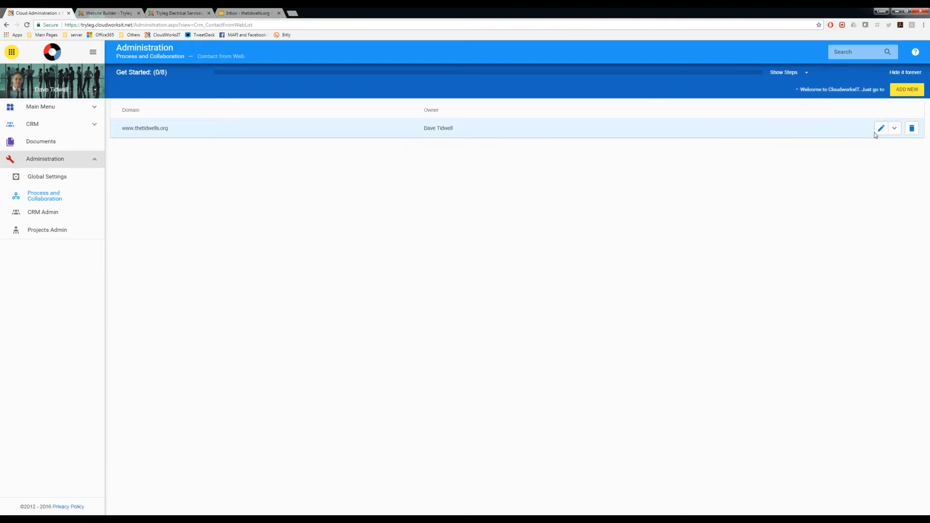
{"action": "left_click", "coordinate": [895, 131]}
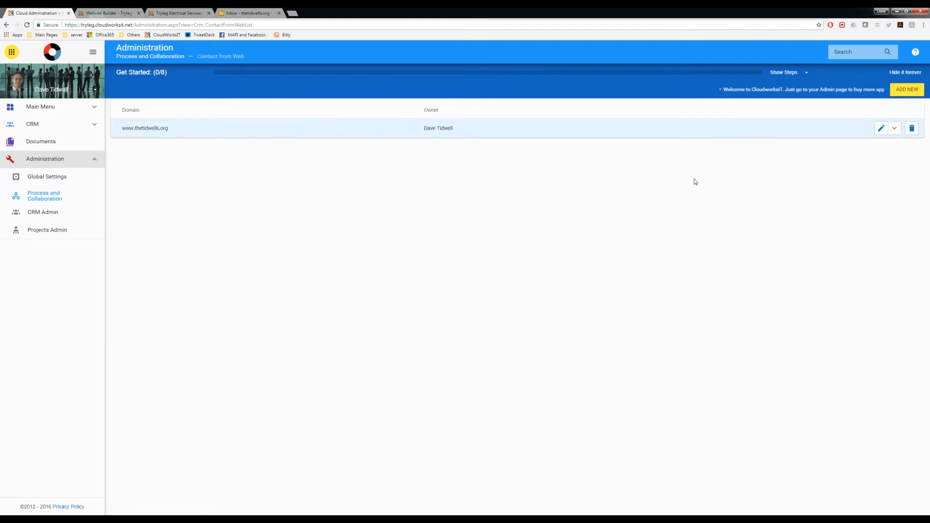
{"action": "left_click", "coordinate": [895, 128]}
{"action": "left_click", "coordinate": [877, 145]}
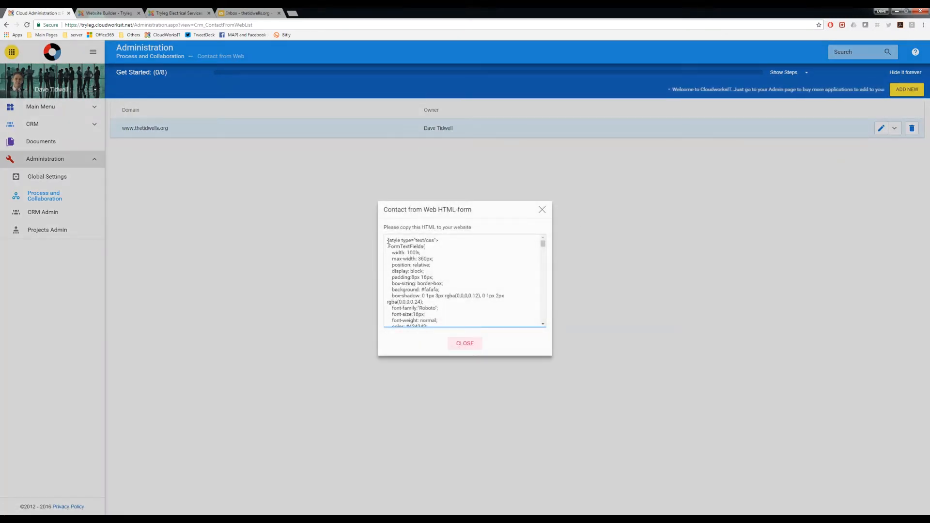
{"action": "left_click", "coordinate": [465, 343]}
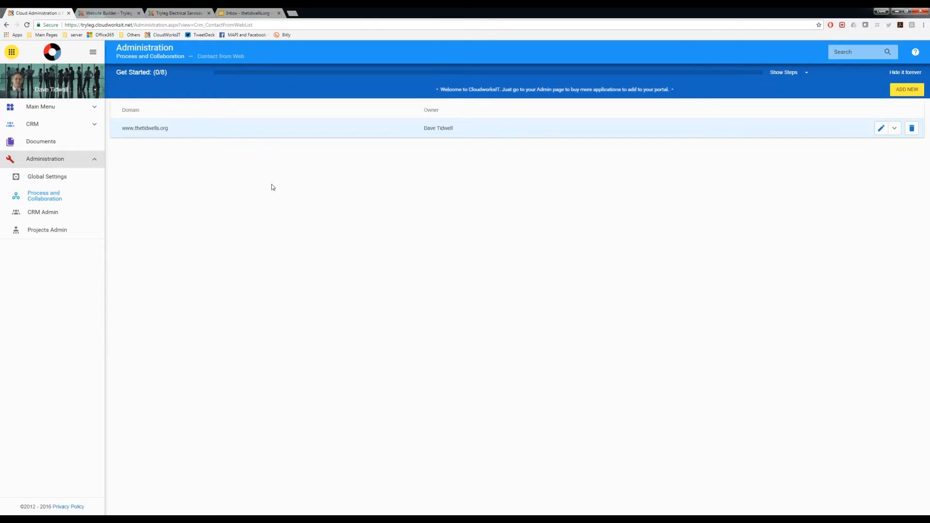
Step: Switch to the public Tryleg Electrical Services site, reload it and examine the empty space in the Enquire Now section
{"action": "left_click", "coordinate": [181, 13]}
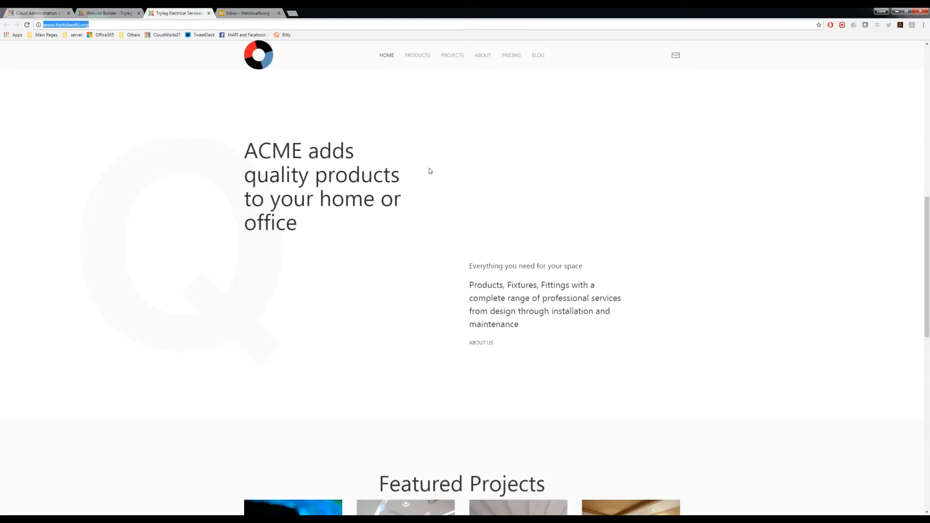
{"action": "left_click", "coordinate": [28, 28]}
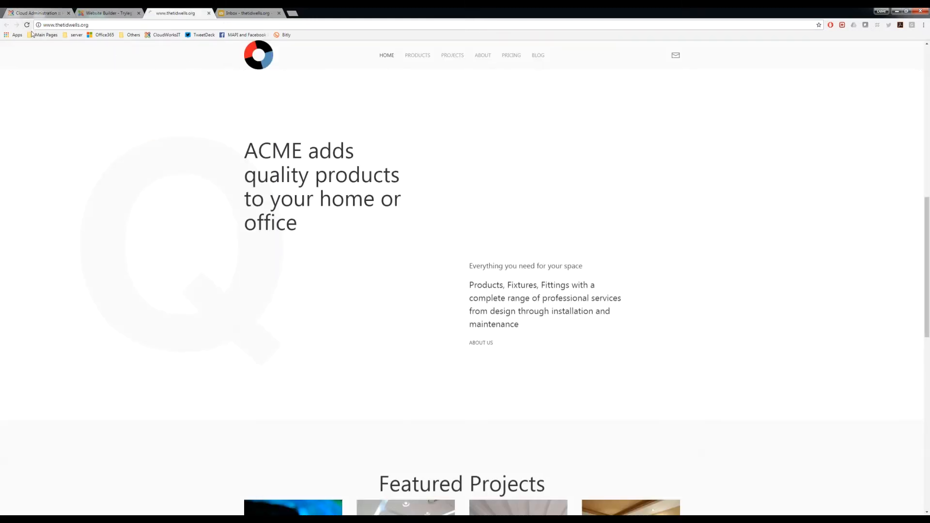
{"action": "scroll", "coordinate": [274, 235], "scroll_direction": "down", "scroll_amount": 7}
{"action": "scroll", "coordinate": [274, 241], "scroll_direction": "down", "scroll_amount": 5}
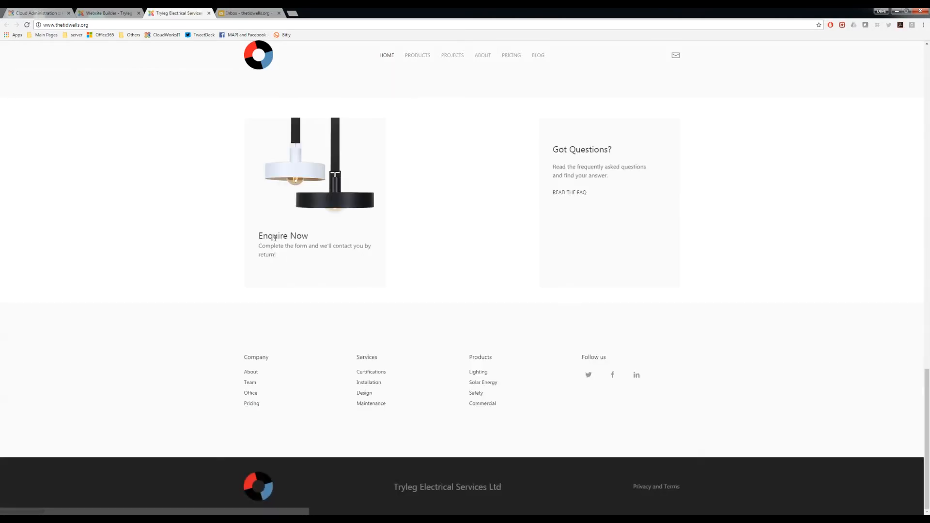
Step: Switch to the Website Builder and add an Html element to the empty column of the Enquire Now section
{"action": "scroll", "coordinate": [275, 240], "scroll_direction": "up", "scroll_amount": 3}
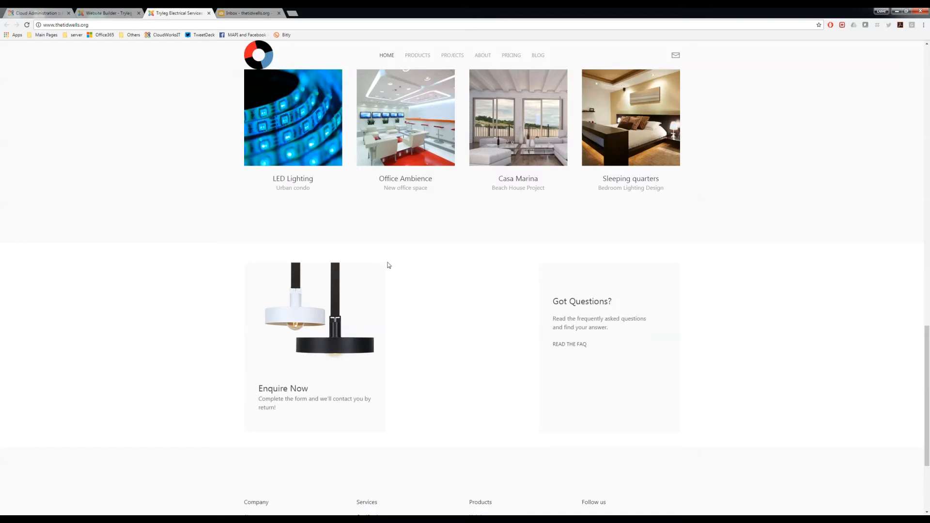
{"action": "left_click", "coordinate": [110, 15]}
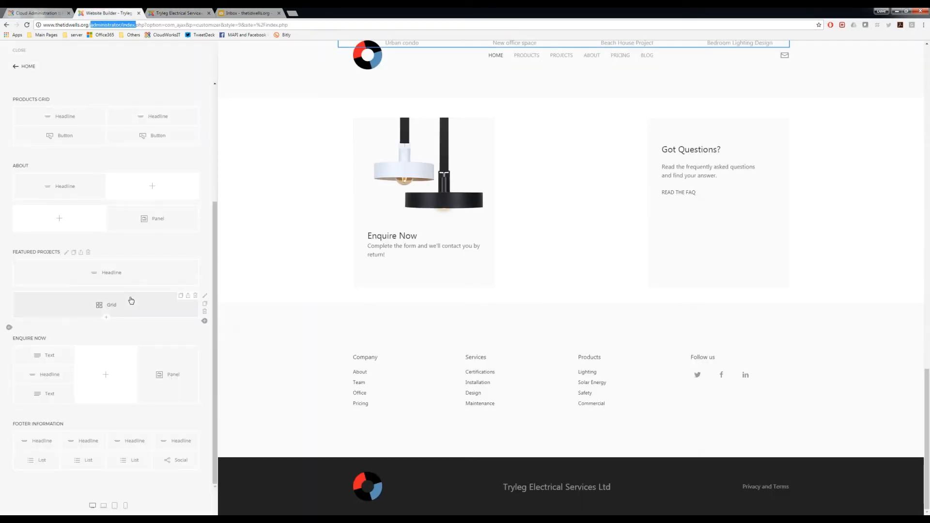
{"action": "scroll", "coordinate": [130, 301], "scroll_direction": "up", "scroll_amount": 1}
{"action": "left_click", "coordinate": [122, 413]}
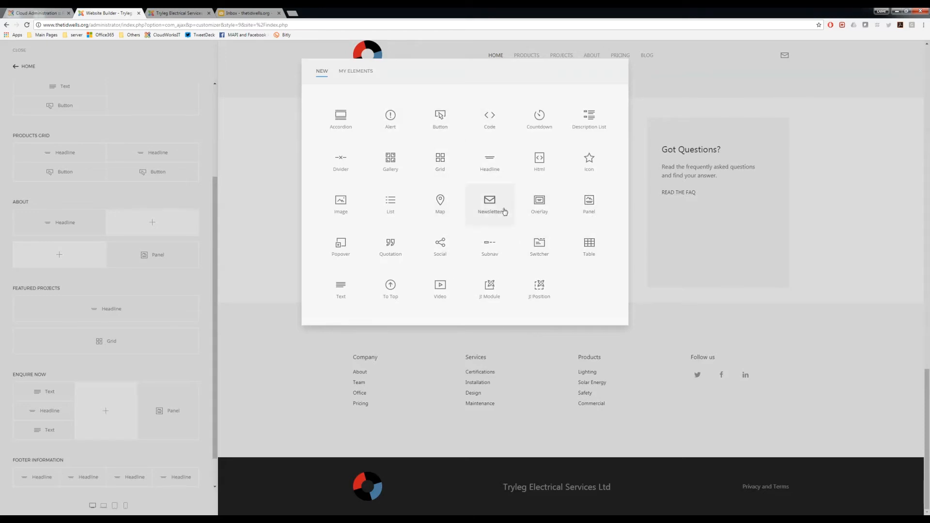
{"action": "left_click", "coordinate": [538, 167]}
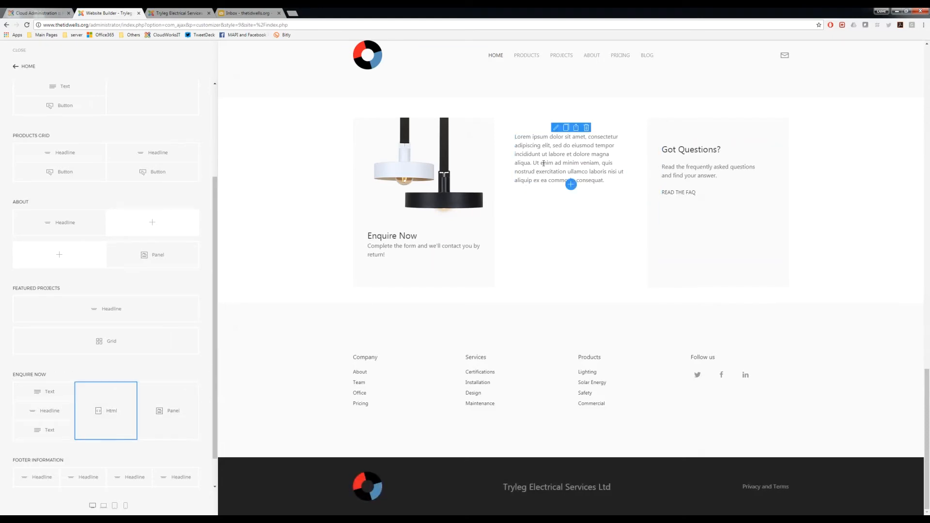
Step: Paste the copied Contact from Web form code as the content of the new Html element
{"action": "left_click", "coordinate": [111, 415]}
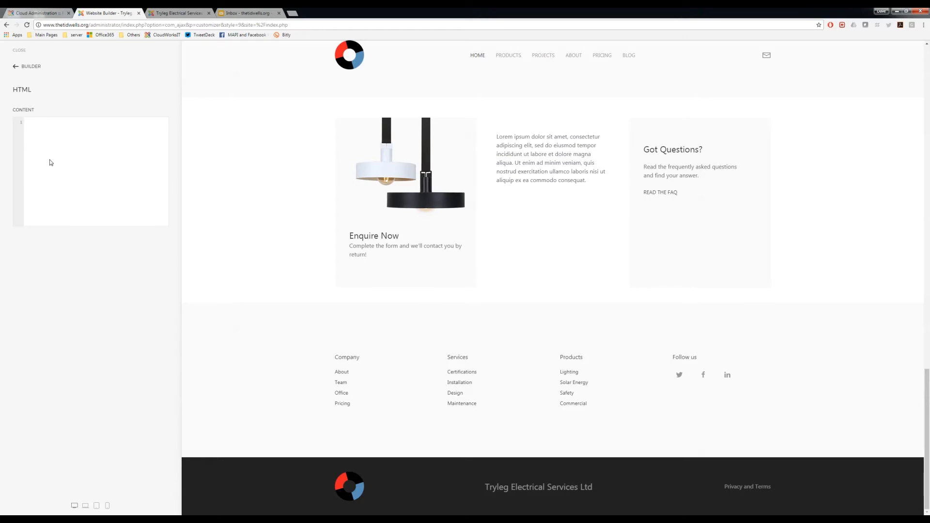
{"action": "key", "text": "ctrl+v"}
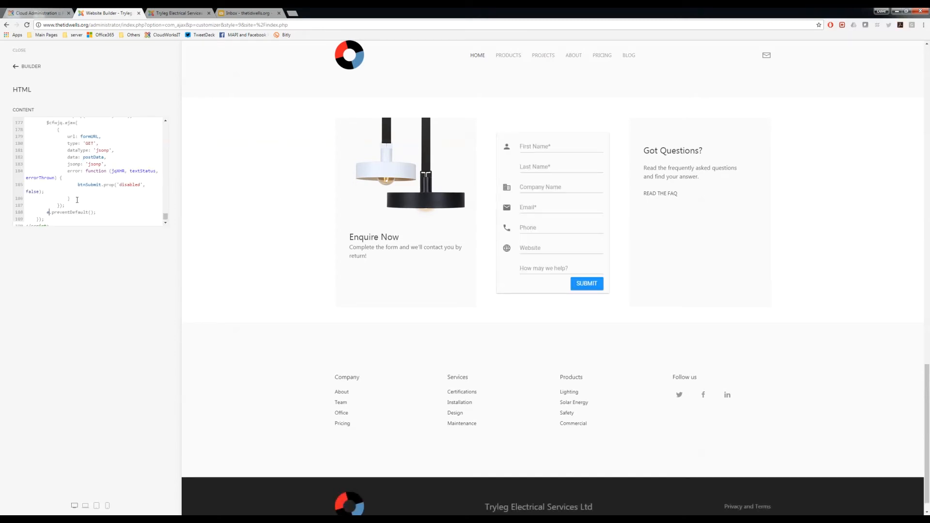
{"action": "scroll", "coordinate": [78, 200], "scroll_direction": "up", "scroll_amount": 15}
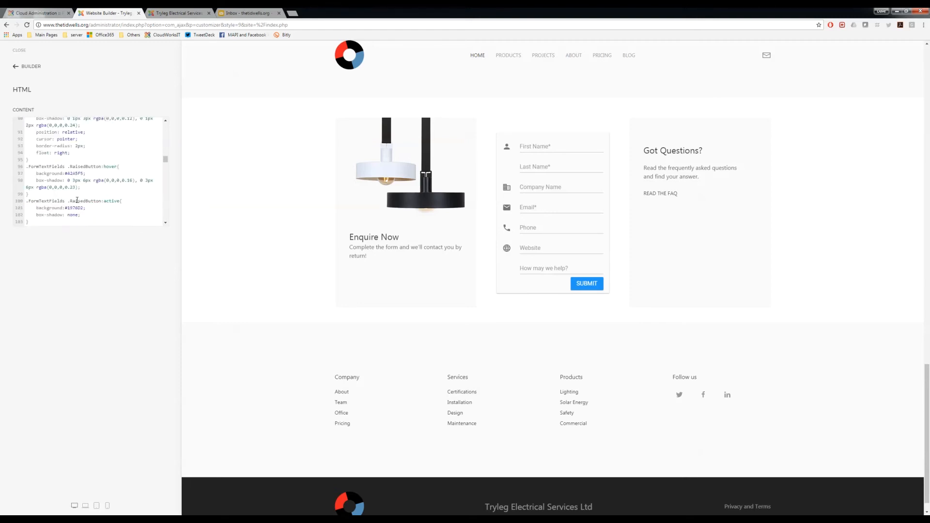
{"action": "scroll", "coordinate": [78, 200], "scroll_direction": "up", "scroll_amount": 15}
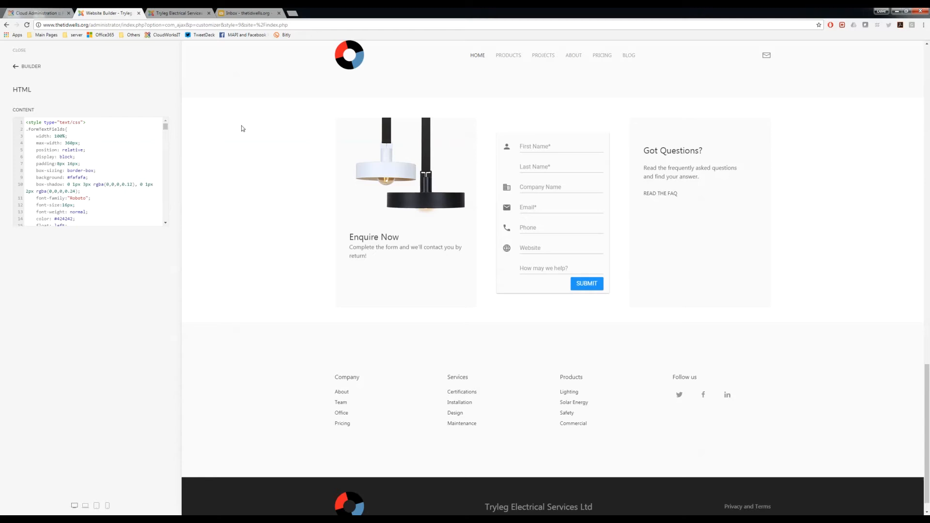
Step: Examine the form in the page preview and read through its CSS, input fields and script in the Html content
{"action": "scroll", "coordinate": [242, 129], "scroll_direction": "up", "scroll_amount": 8}
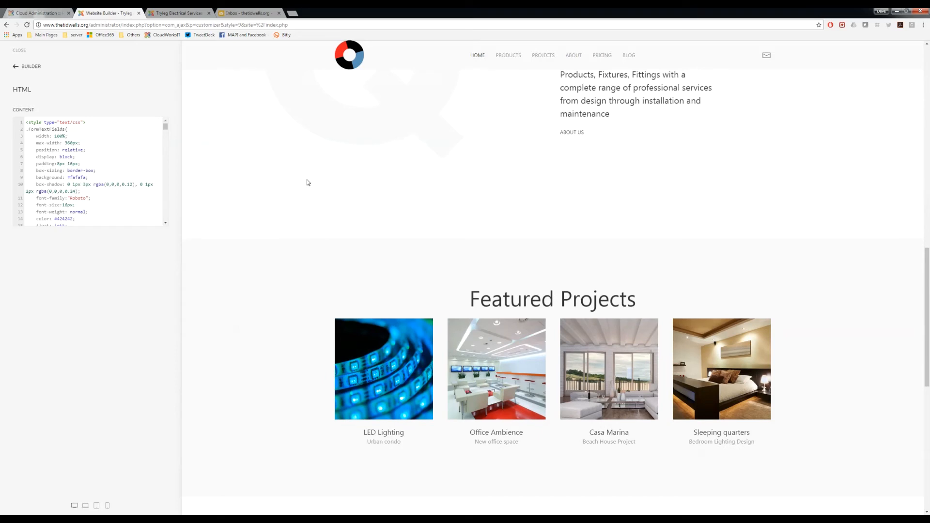
{"action": "scroll", "coordinate": [307, 182], "scroll_direction": "up", "scroll_amount": 10}
{"action": "scroll", "coordinate": [306, 187], "scroll_direction": "down", "scroll_amount": 4}
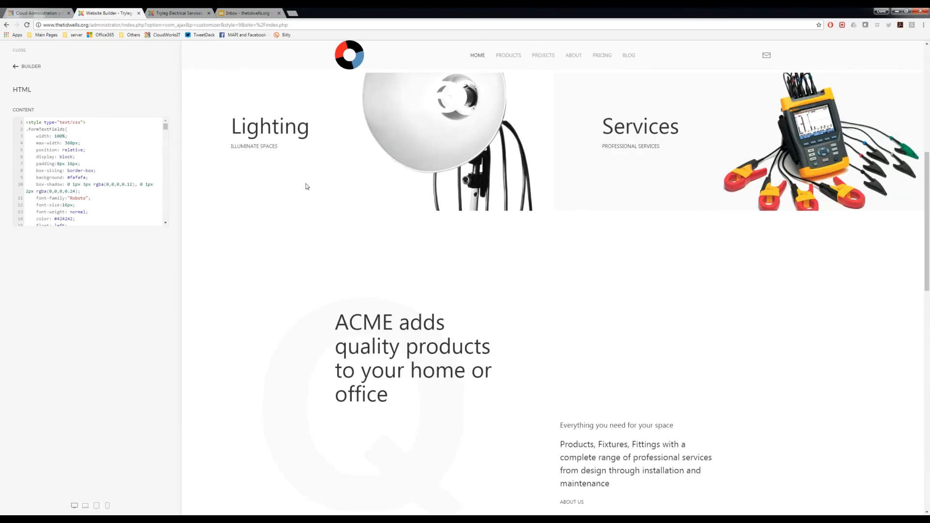
{"action": "scroll", "coordinate": [306, 186], "scroll_direction": "down", "scroll_amount": 10}
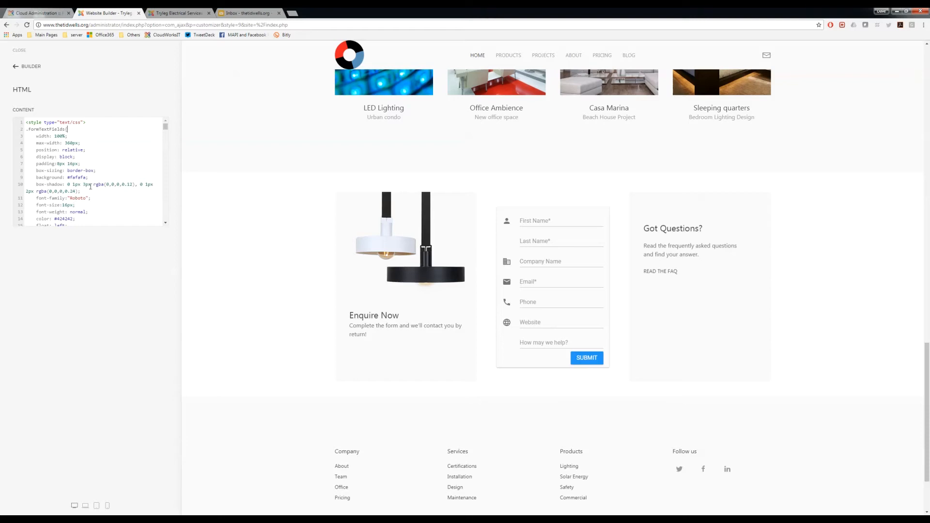
{"action": "scroll", "coordinate": [84, 178], "scroll_direction": "down", "scroll_amount": 10}
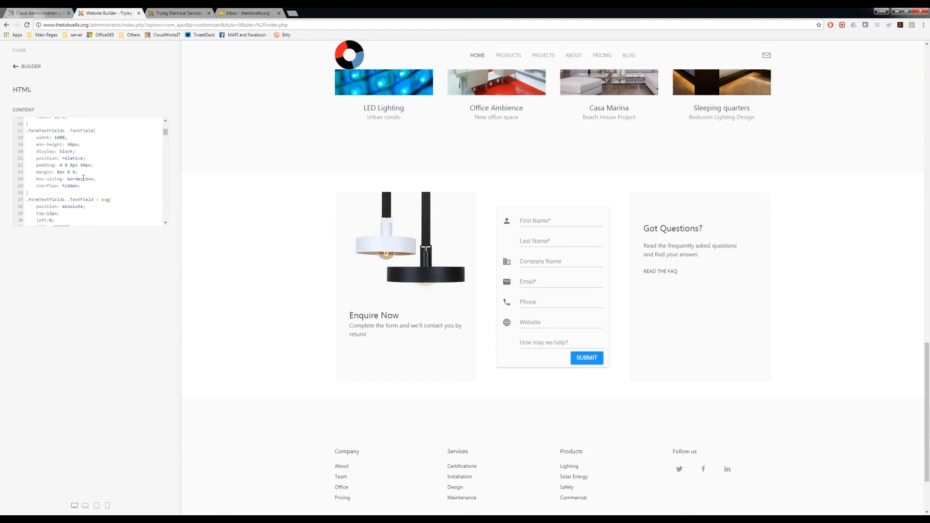
{"action": "scroll", "coordinate": [82, 179], "scroll_direction": "down", "scroll_amount": 7}
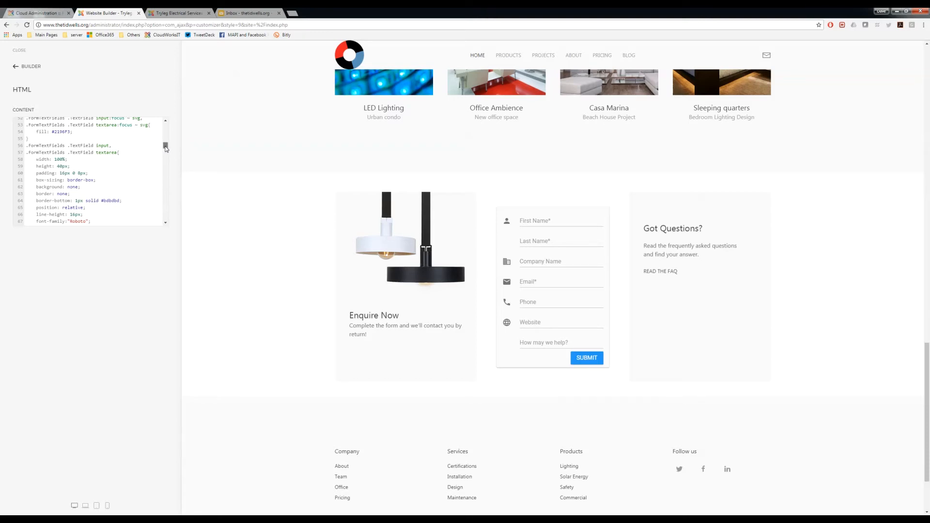
{"action": "left_click_drag", "start_coordinate": [166, 148], "coordinate": [169, 130]}
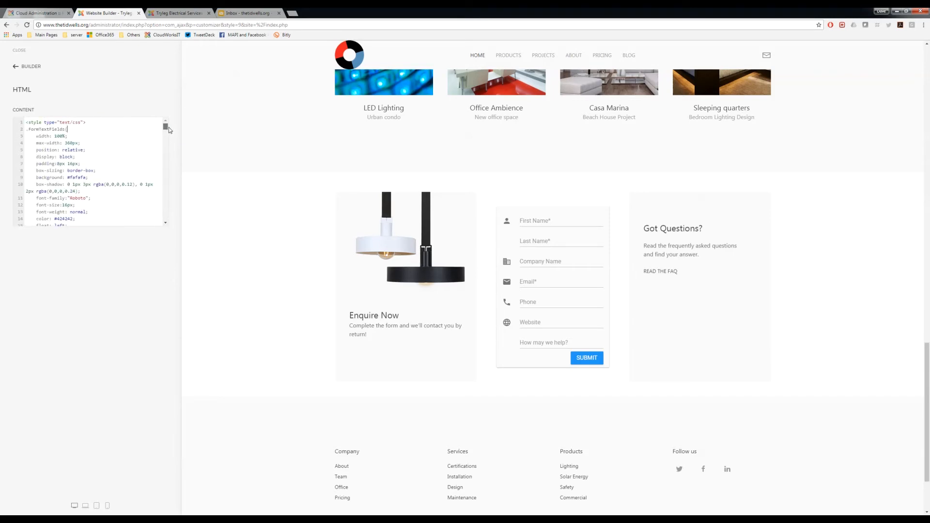
{"action": "left_click", "coordinate": [73, 130]}
{"action": "scroll", "coordinate": [102, 199], "scroll_direction": "down", "scroll_amount": 1}
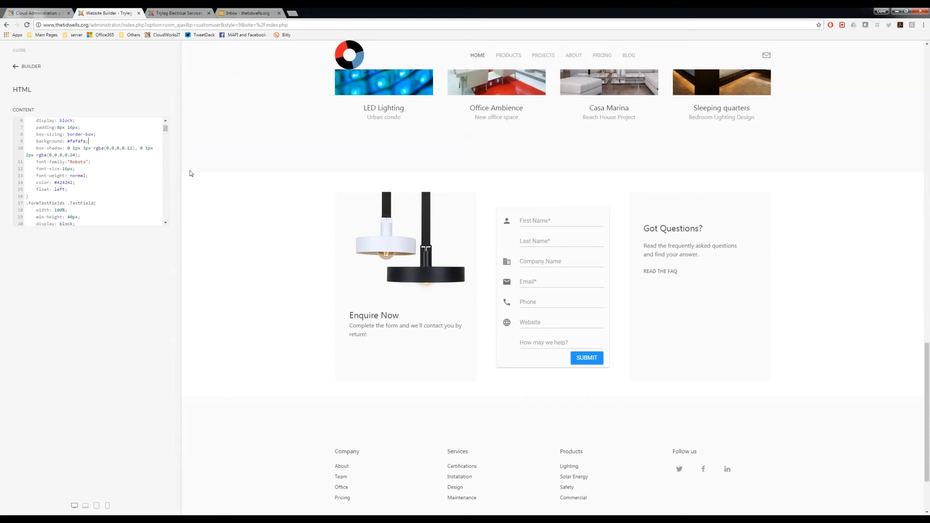
{"action": "scroll", "coordinate": [77, 180], "scroll_direction": "down", "scroll_amount": 1}
{"action": "scroll", "coordinate": [78, 181], "scroll_direction": "down", "scroll_amount": 8}
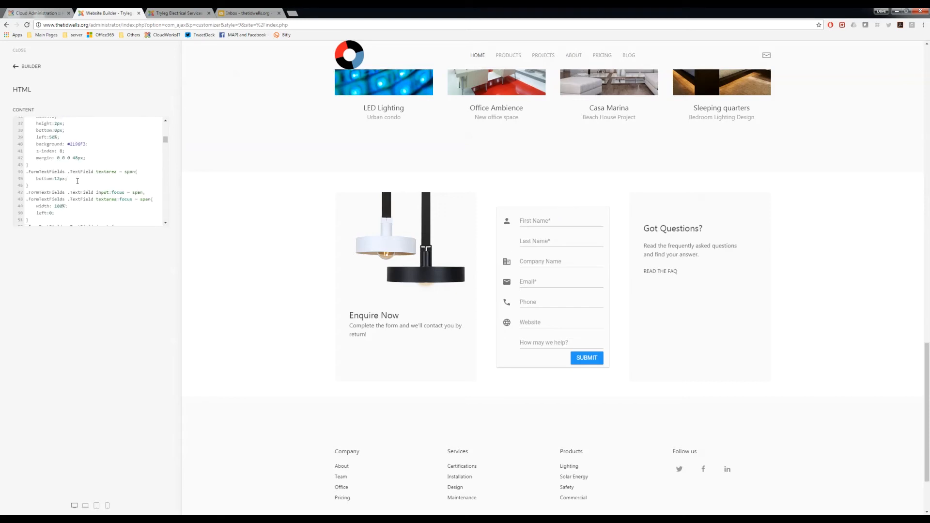
{"action": "scroll", "coordinate": [77, 181], "scroll_direction": "down", "scroll_amount": 1}
{"action": "scroll", "coordinate": [77, 179], "scroll_direction": "down", "scroll_amount": 3}
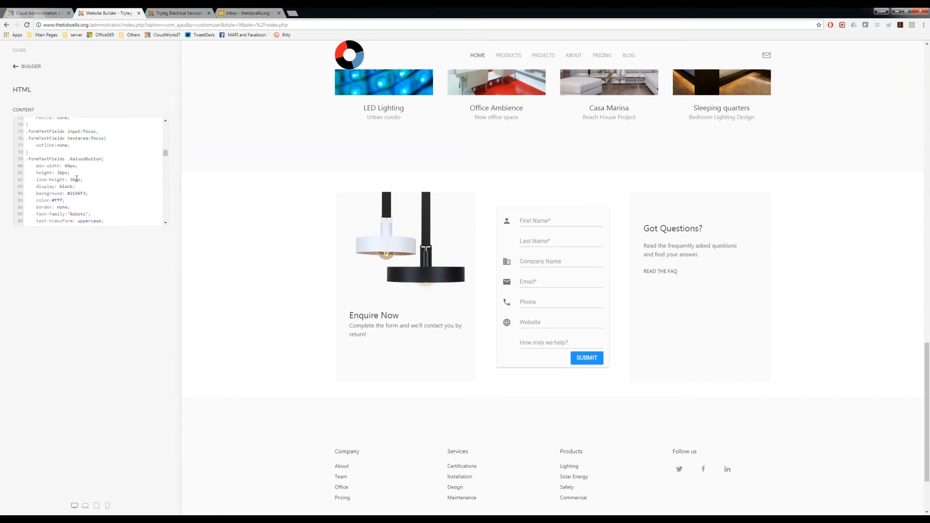
{"action": "scroll", "coordinate": [73, 159], "scroll_direction": "down", "scroll_amount": 3}
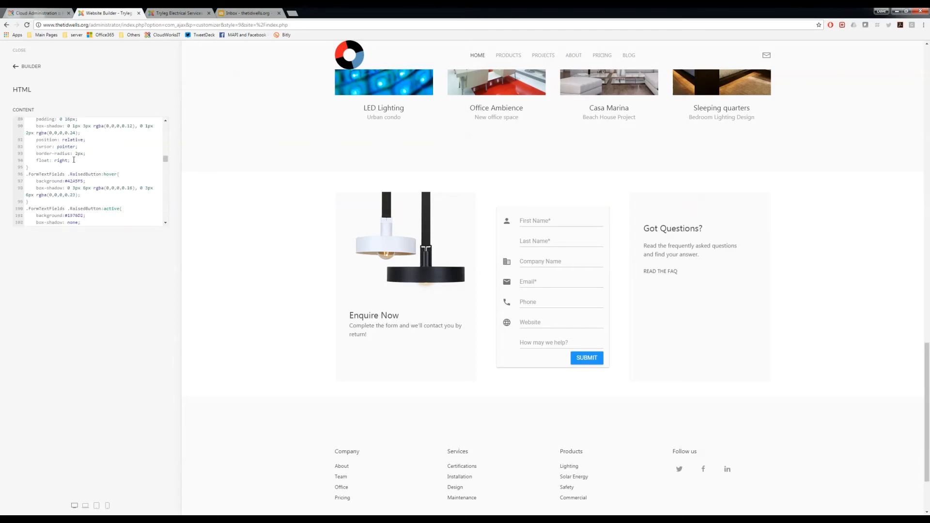
{"action": "scroll", "coordinate": [74, 159], "scroll_direction": "down", "scroll_amount": 5}
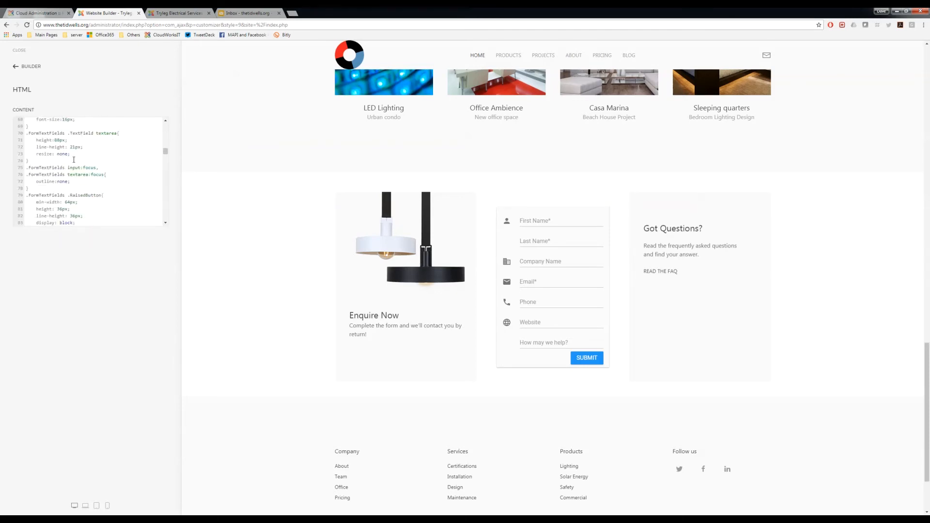
{"action": "scroll", "coordinate": [73, 160], "scroll_direction": "down", "scroll_amount": 3}
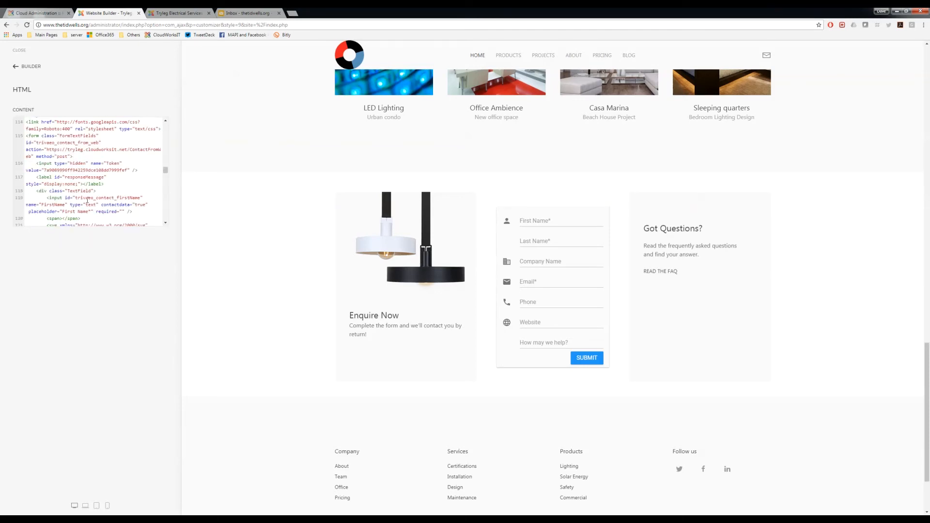
{"action": "scroll", "coordinate": [84, 173], "scroll_direction": "down", "scroll_amount": 10}
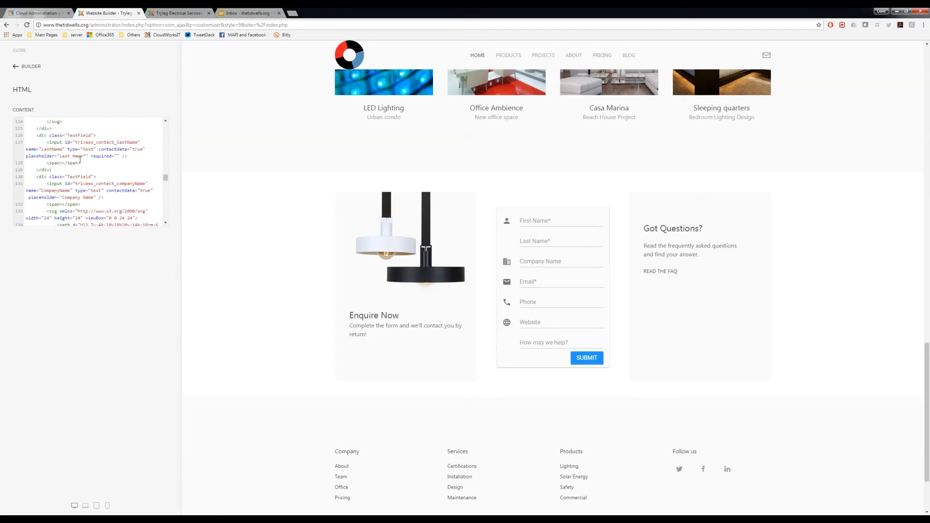
{"action": "scroll", "coordinate": [80, 159], "scroll_direction": "down", "scroll_amount": 2}
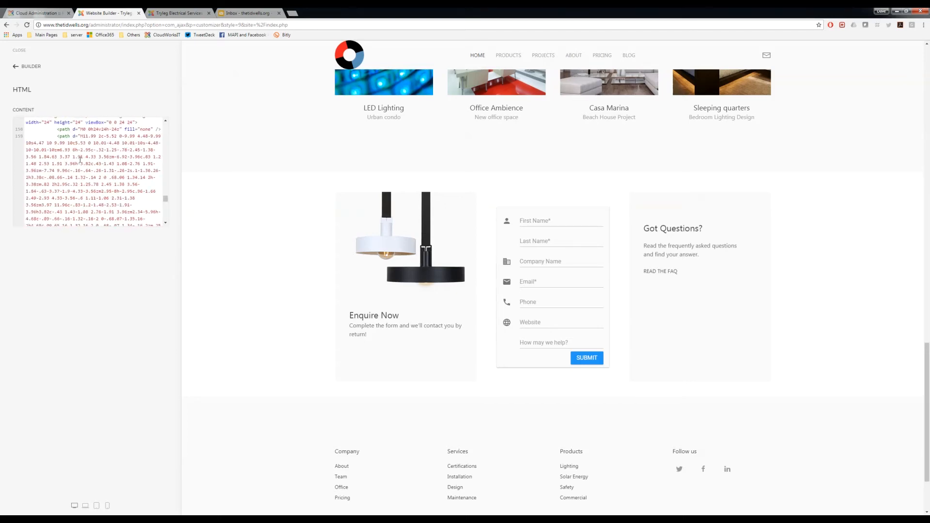
{"action": "scroll", "coordinate": [80, 160], "scroll_direction": "down", "scroll_amount": 3}
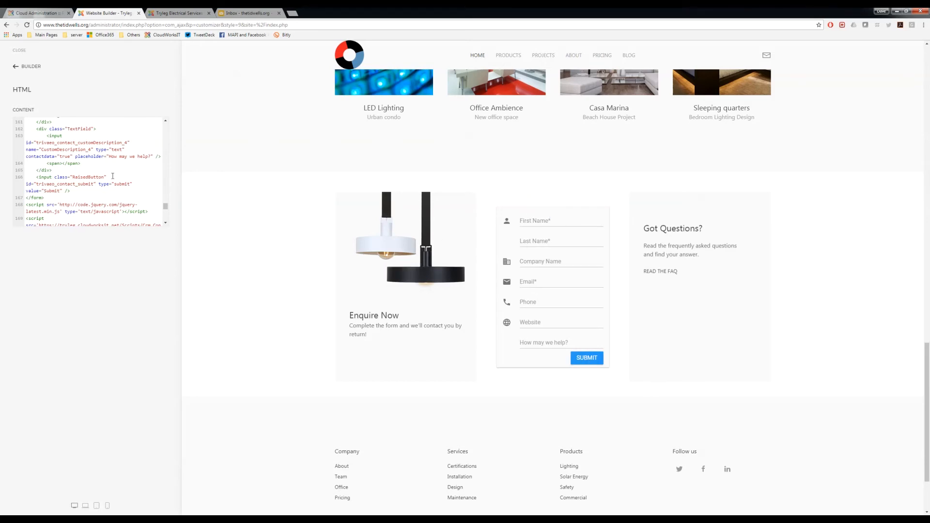
{"action": "scroll", "coordinate": [112, 176], "scroll_direction": "up", "scroll_amount": 5}
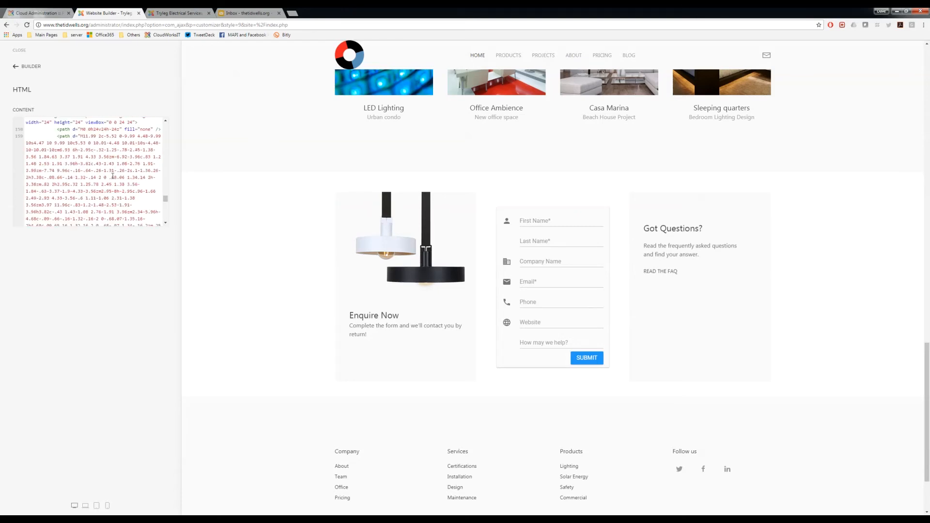
{"action": "scroll", "coordinate": [112, 176], "scroll_direction": "down", "scroll_amount": 10}
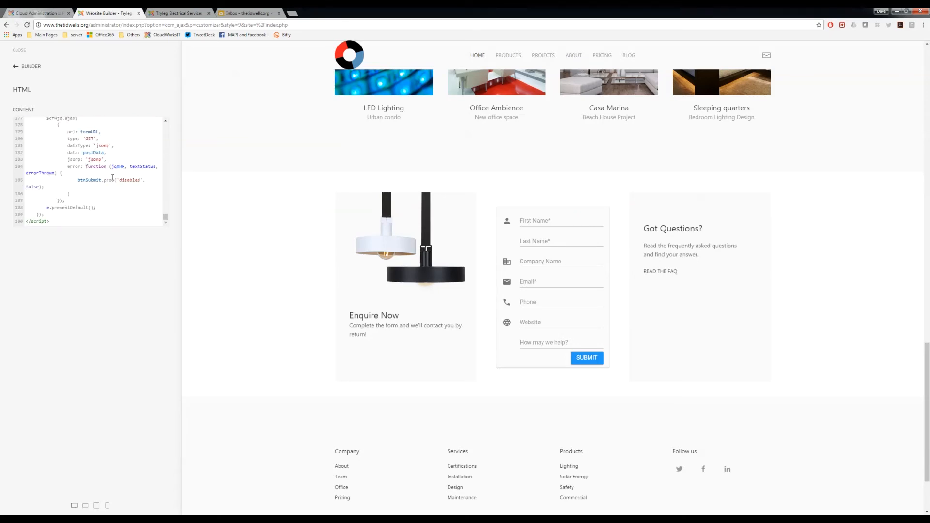
Step: Return to the page structure from the Html element and save the Home page
{"action": "left_click", "coordinate": [17, 71]}
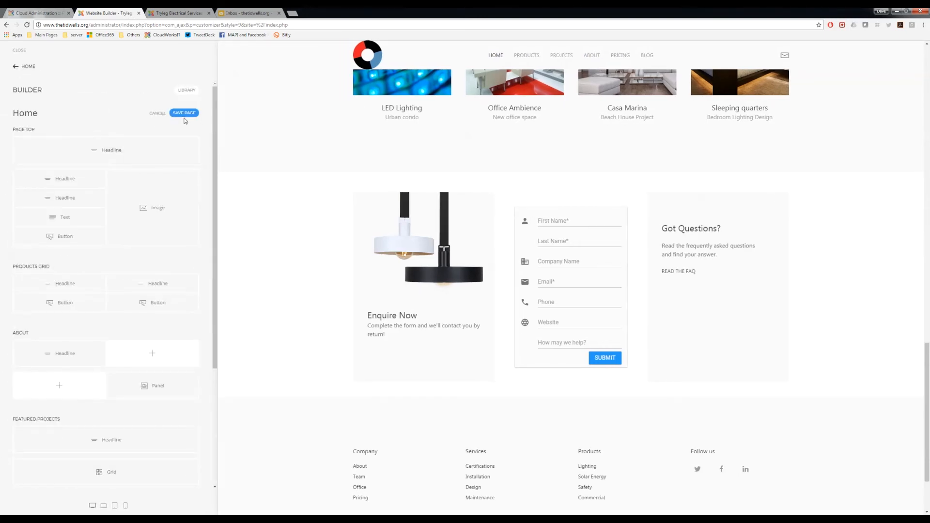
{"action": "left_click", "coordinate": [184, 115]}
{"action": "scroll", "coordinate": [114, 440], "scroll_direction": "down", "scroll_amount": 3}
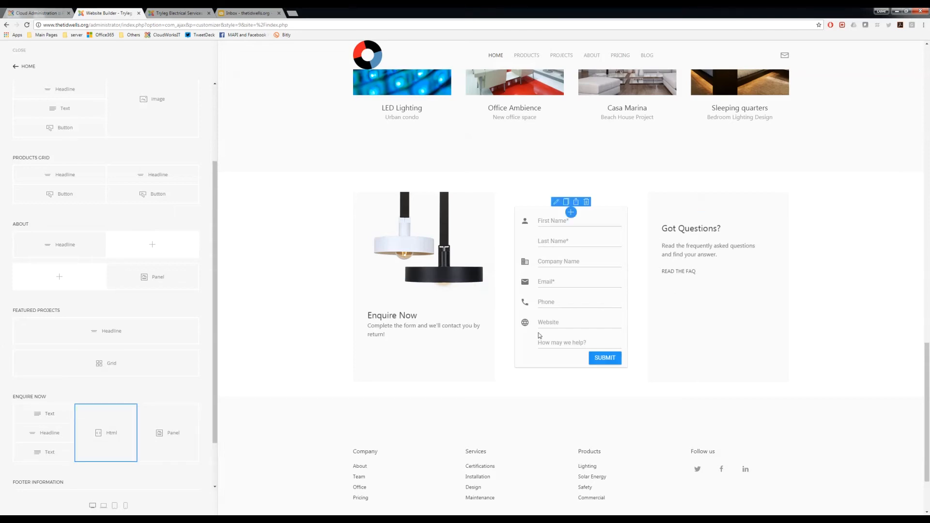
Step: Reload the public Tryleg Electrical Services site to view the embedded enquiry form, and check the webmail Inbox
{"action": "left_click", "coordinate": [179, 13]}
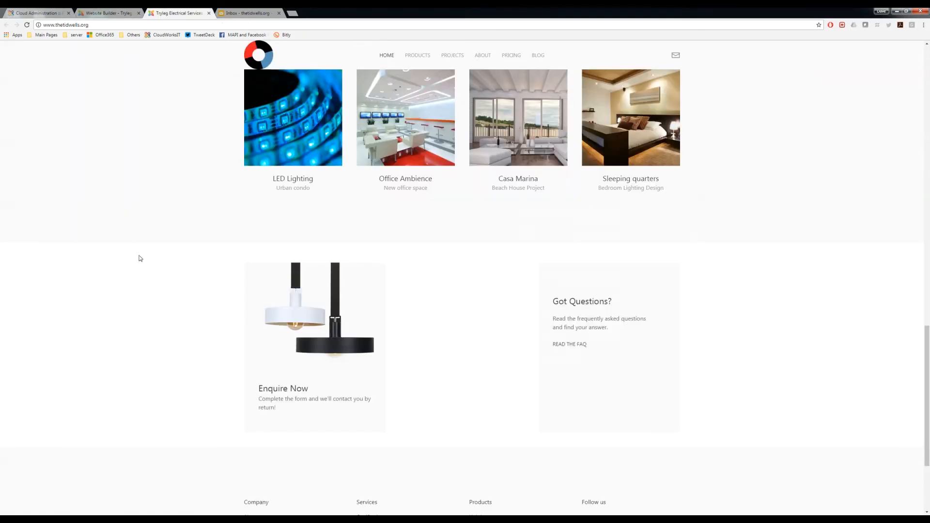
{"action": "left_click", "coordinate": [27, 25]}
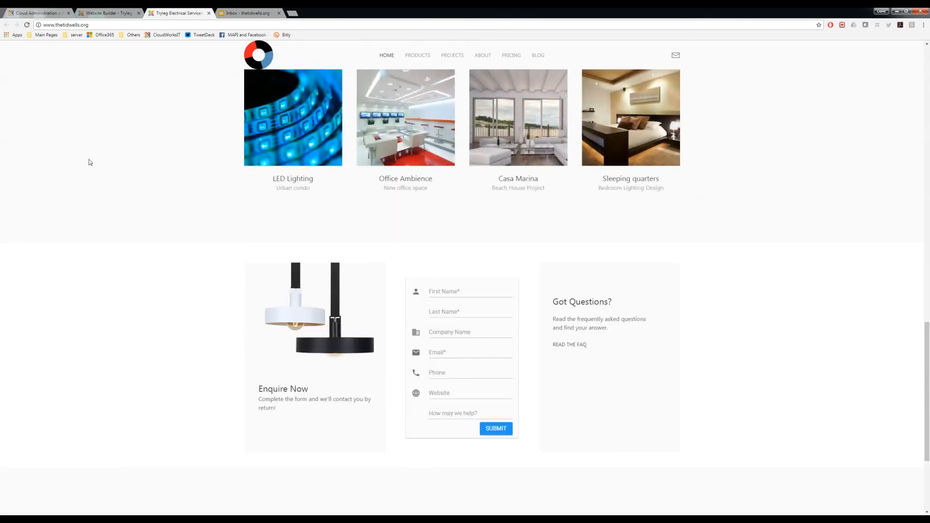
{"action": "scroll", "coordinate": [111, 208], "scroll_direction": "down", "scroll_amount": 2}
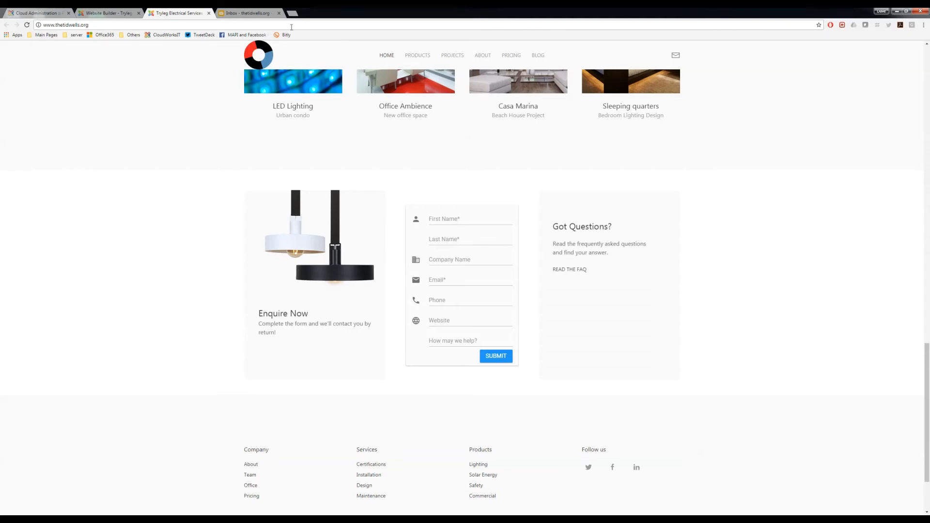
{"action": "left_click", "coordinate": [251, 13]}
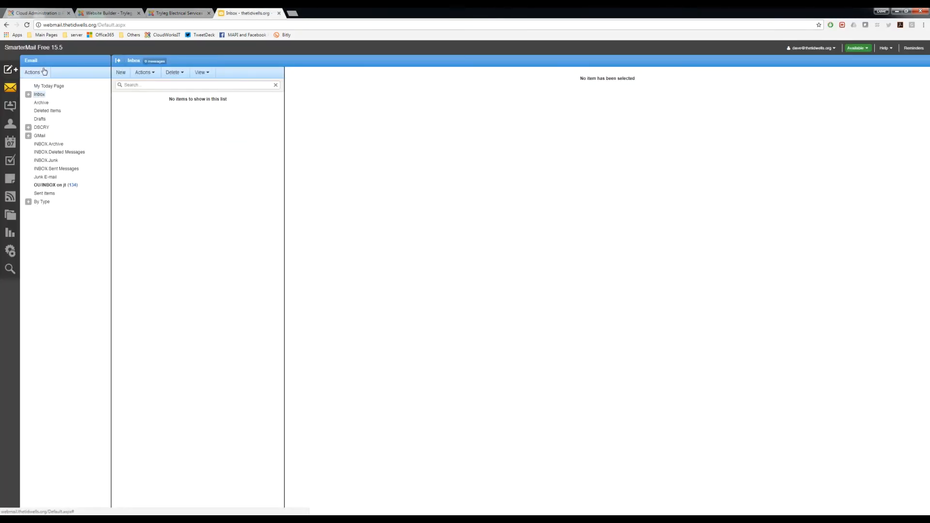
{"action": "left_click", "coordinate": [184, 13]}
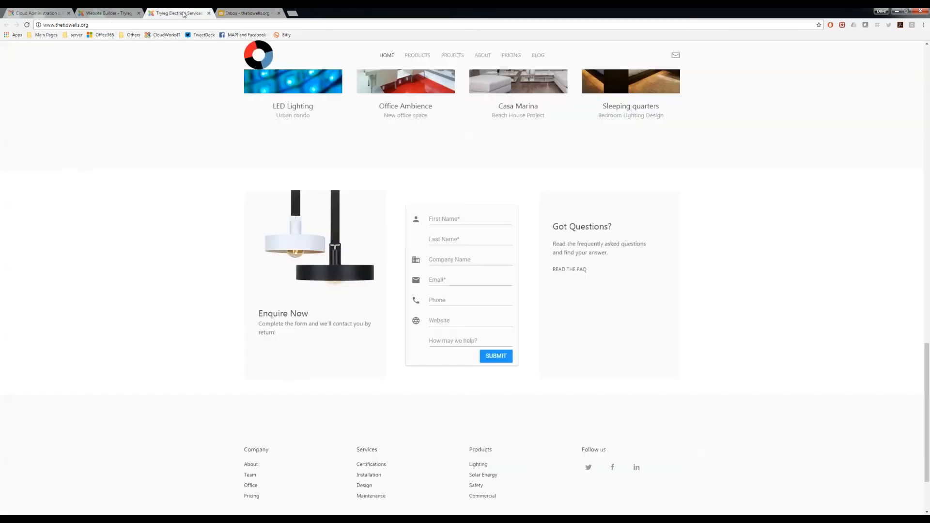
Step: Fill in the enquiry form with the contact's first name, last name and e-mail, and the company name Not The Tidwells
{"action": "left_click", "coordinate": [475, 219]}
{"action": "key", "text": "Tab"}
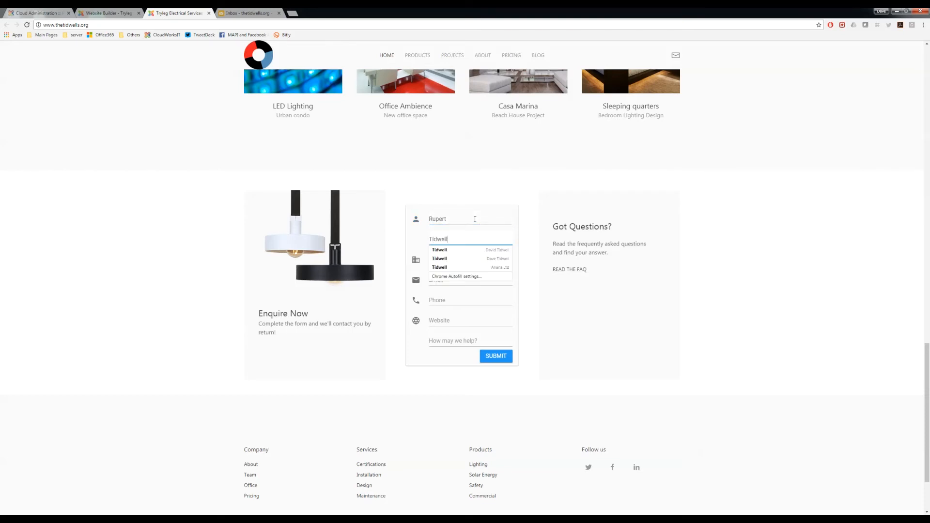
{"action": "key", "text": "Tab"}
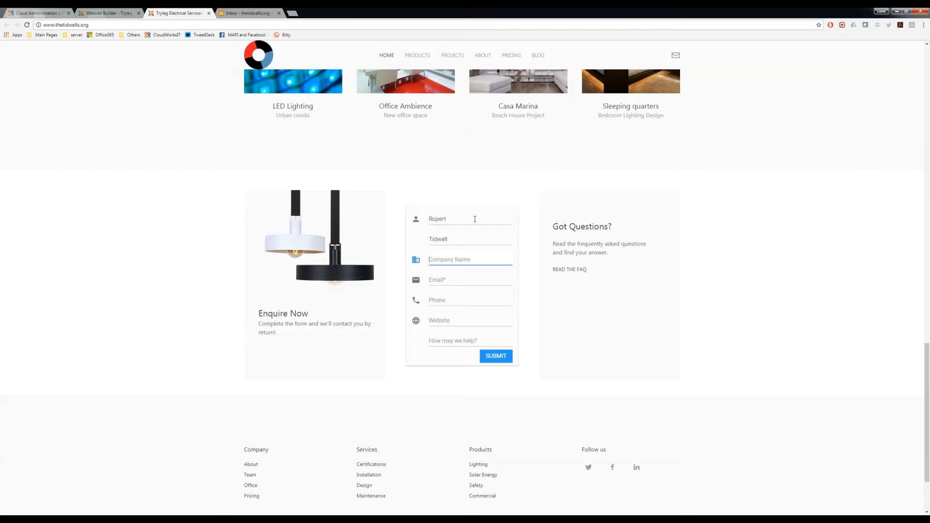
{"action": "type", "text": "Not The Tidwells"}
{"action": "key", "text": "Tab"}
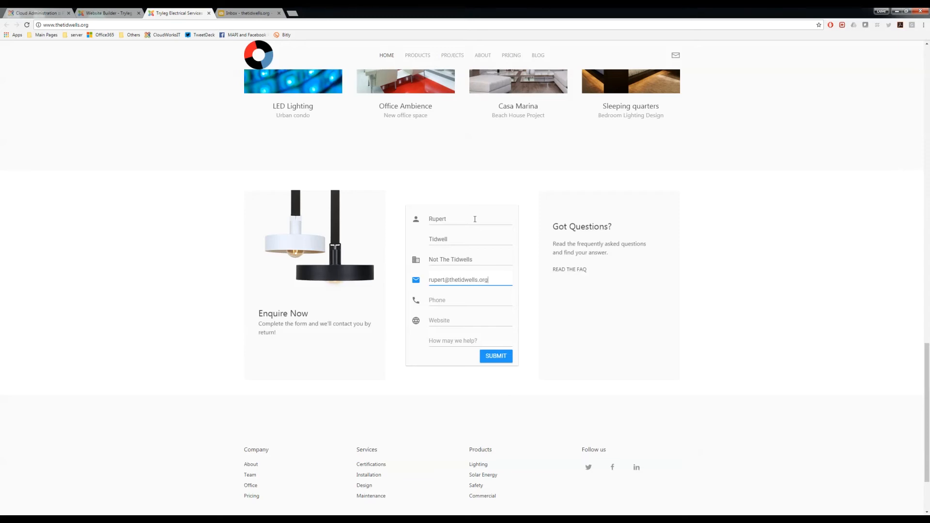
{"action": "key", "text": "Tab"}
{"action": "key", "text": "Tab"}
{"action": "type", "text": "h"}
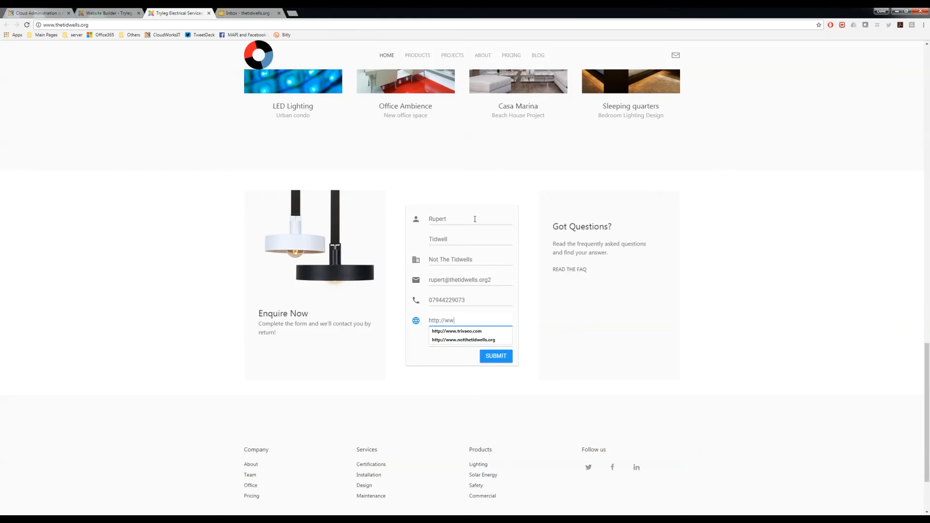
{"action": "type", "text": "ttp://www.notthet"}
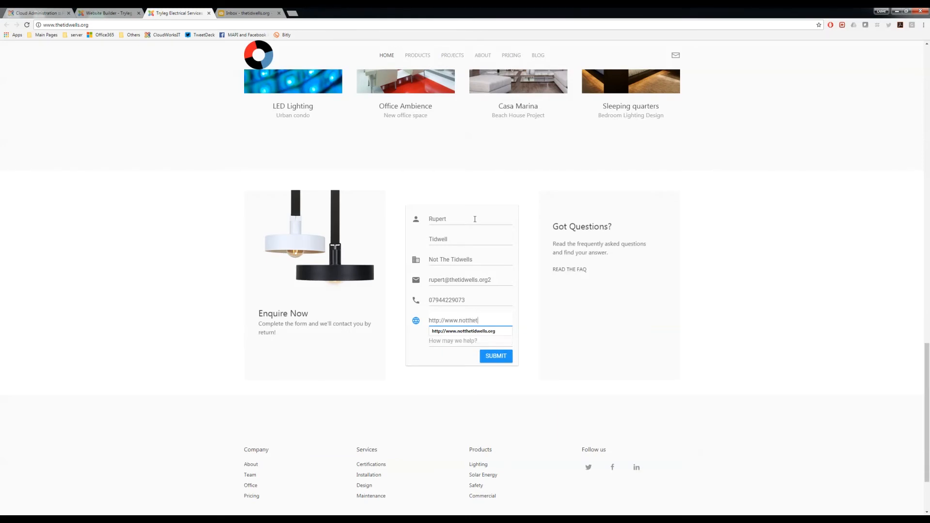
{"action": "type", "text": "idwells.org"}
{"action": "key", "text": "Tab"}
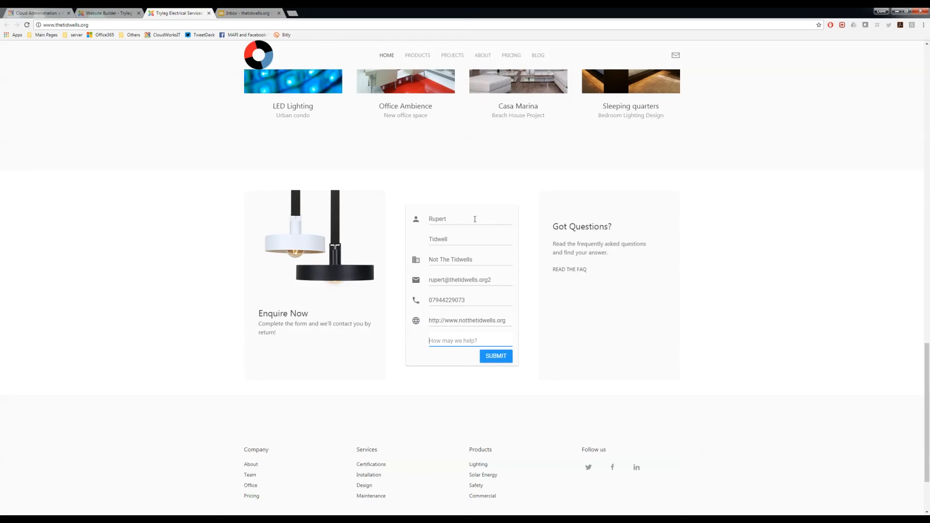
Step: Enter the enquiry "I'd like someone to contact me about bedroom lighting in the 2017 range. Thanks!" and submit the form
{"action": "type", "text": "I"}
{"action": "type", "text": "ntact me about b"}
{"action": "type", "text": "edroom lig"}
{"action": "type", "text": "hting in the 201"}
{"action": "type", "text": "7 range. Th"}
{"action": "type", "text": "anks!"}
{"action": "left_click", "coordinate": [494, 358]}
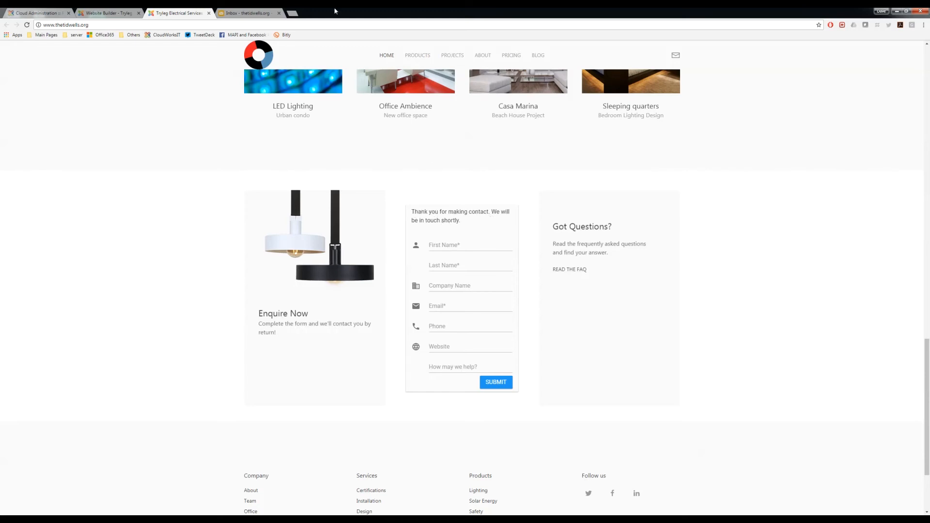
Step: Switch to the SmarterMail webmail and refresh the Inbox to check for the enquiry notification
{"action": "left_click", "coordinate": [252, 14]}
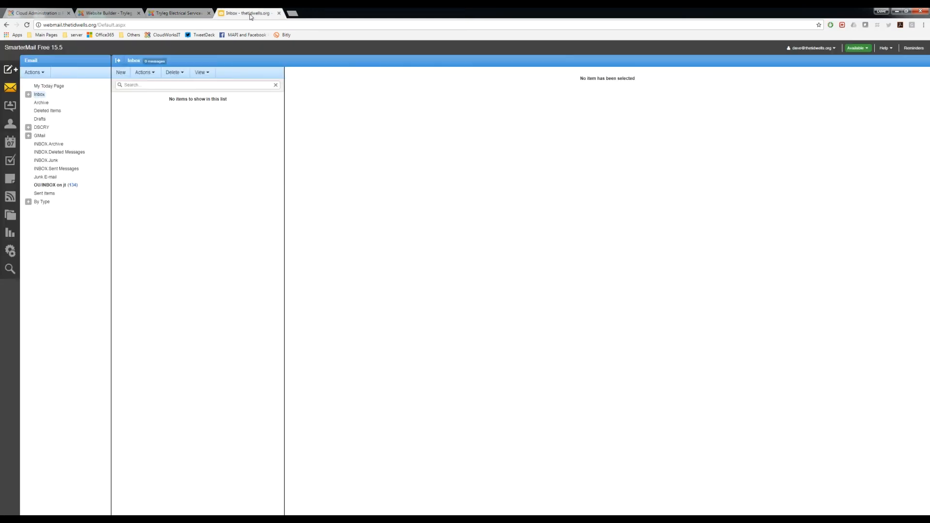
{"action": "left_click", "coordinate": [42, 101]}
{"action": "left_click", "coordinate": [40, 95]}
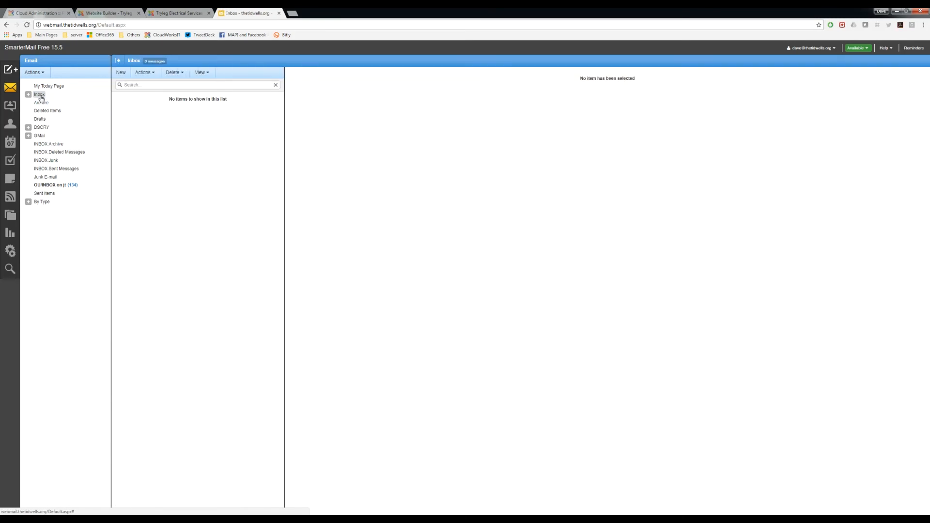
{"action": "left_click", "coordinate": [48, 86]}
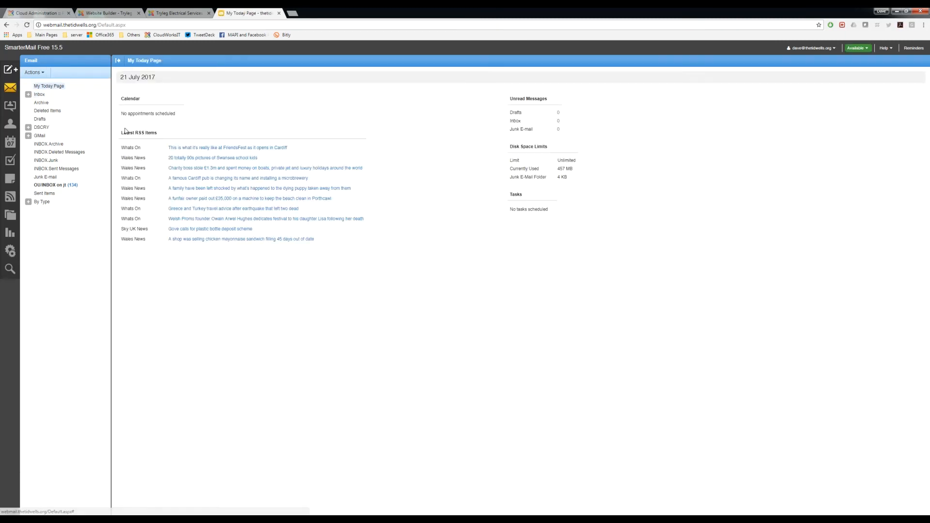
{"action": "left_click", "coordinate": [39, 94]}
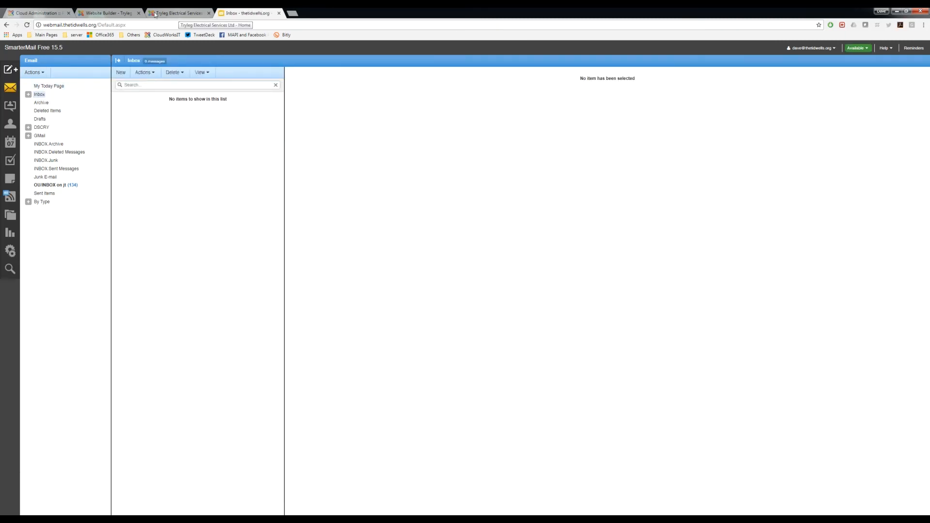
Step: Switch to CloudworksIT, open the CRM contacts and filter them by Added Today
{"action": "left_click", "coordinate": [39, 13]}
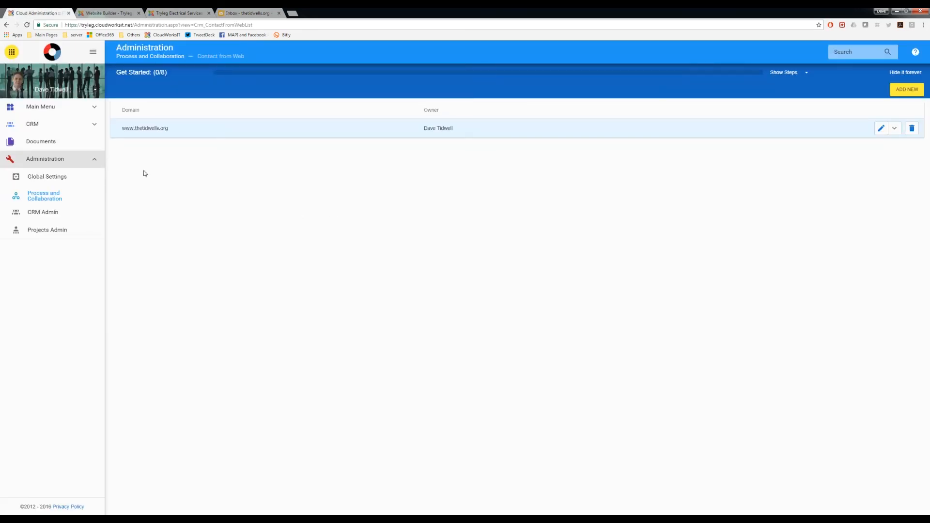
{"action": "left_click", "coordinate": [32, 124]}
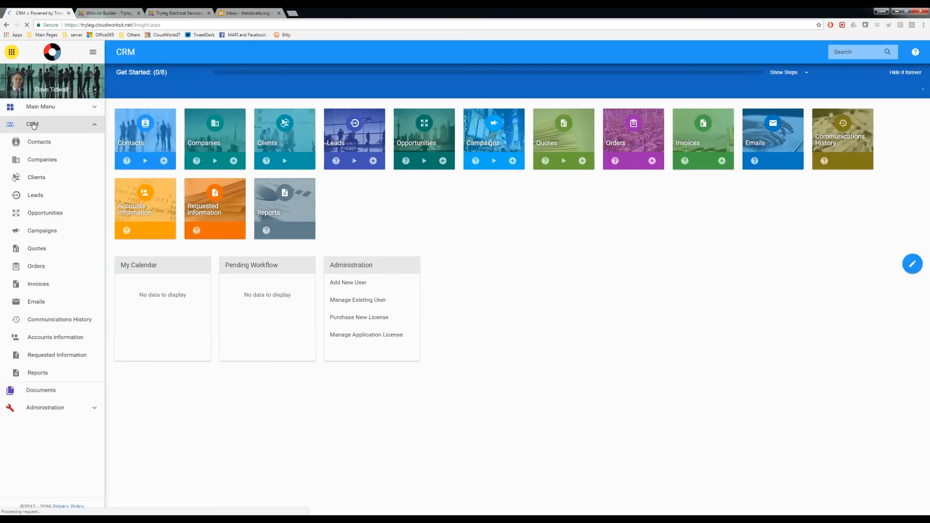
{"action": "left_click", "coordinate": [148, 134]}
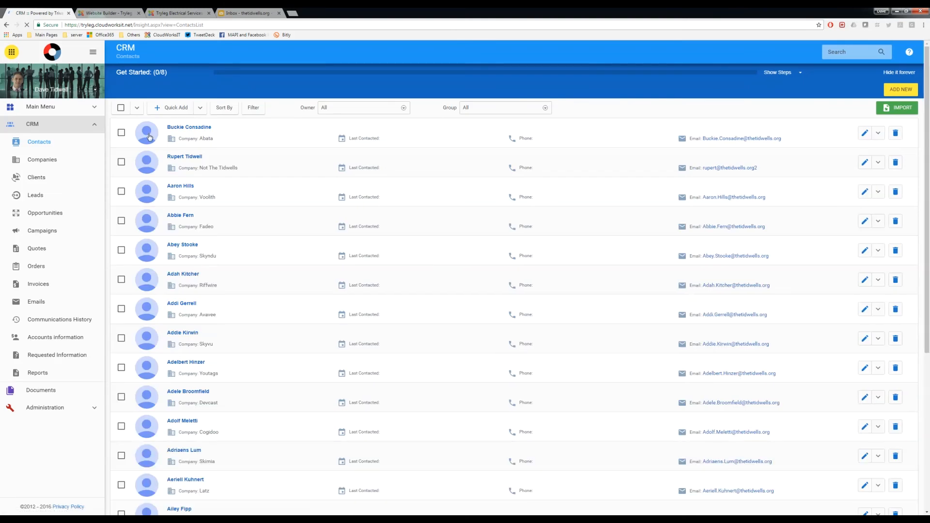
{"action": "scroll", "coordinate": [281, 341], "scroll_direction": "down", "scroll_amount": 10}
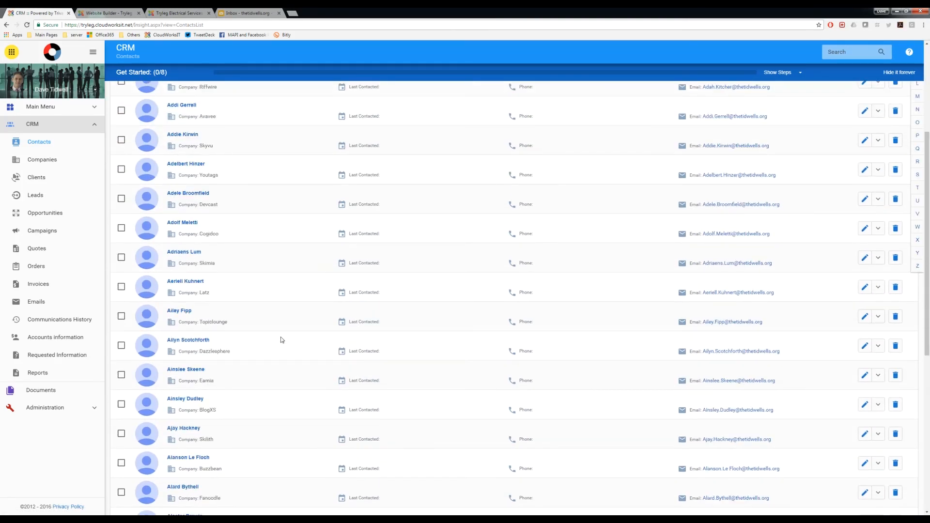
{"action": "scroll", "coordinate": [280, 340], "scroll_direction": "up", "scroll_amount": 5}
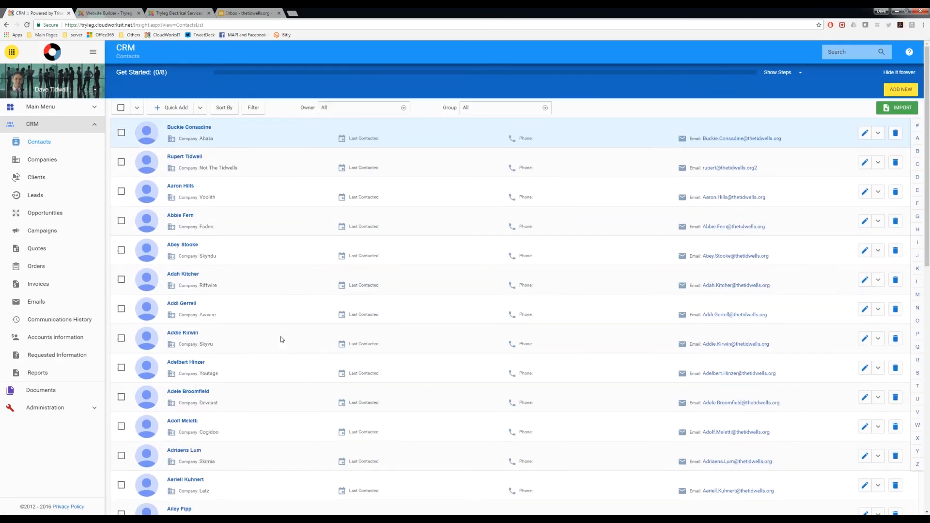
{"action": "left_click", "coordinate": [253, 108]}
{"action": "left_click", "coordinate": [259, 146]}
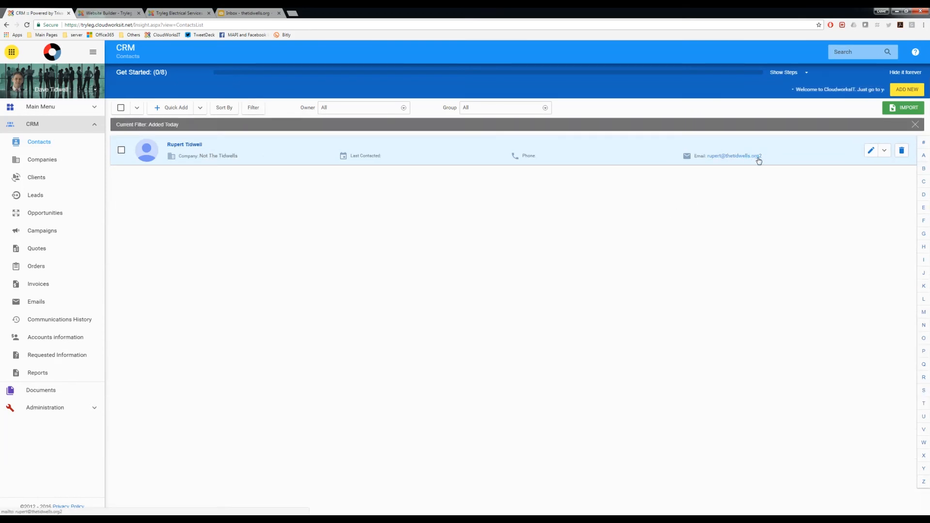
Step: View the new contact's record, and list the company contacts of its linked company Not The Tidwells
{"action": "left_click", "coordinate": [193, 145]}
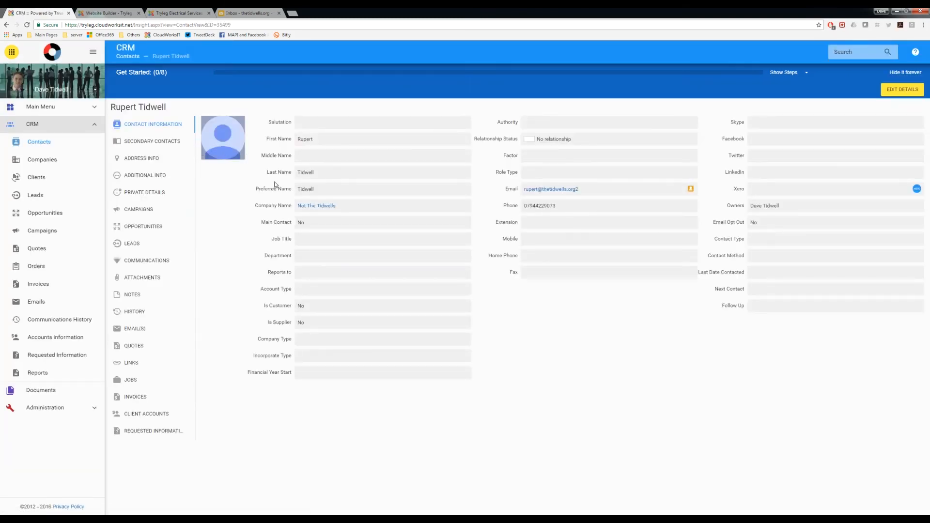
{"action": "left_click", "coordinate": [321, 207]}
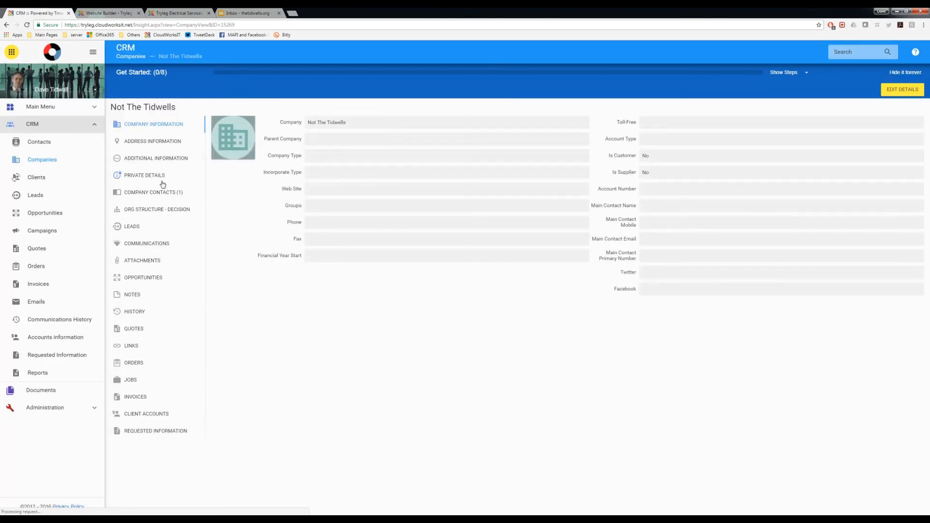
{"action": "left_click", "coordinate": [157, 193]}
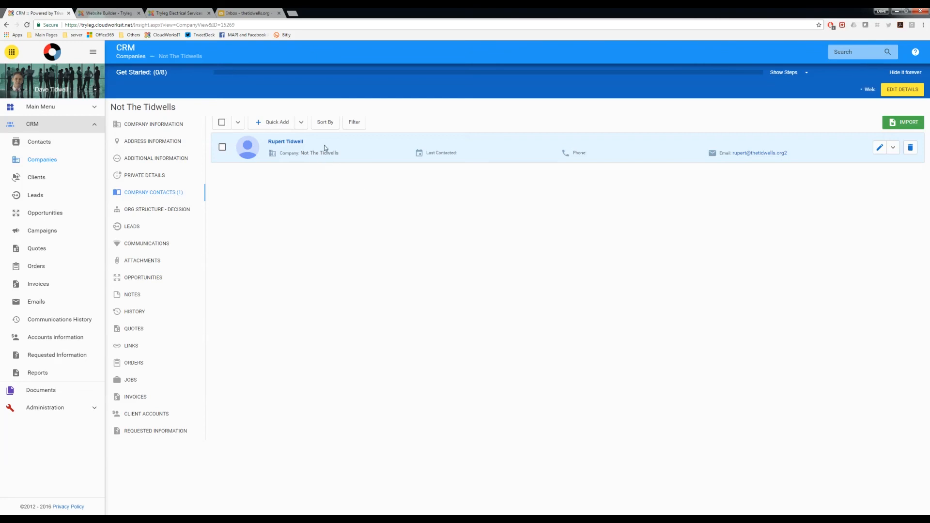
Step: Reopen the contact from the company's contacts and read the enquiry description in the additional info
{"action": "left_click", "coordinate": [285, 142]}
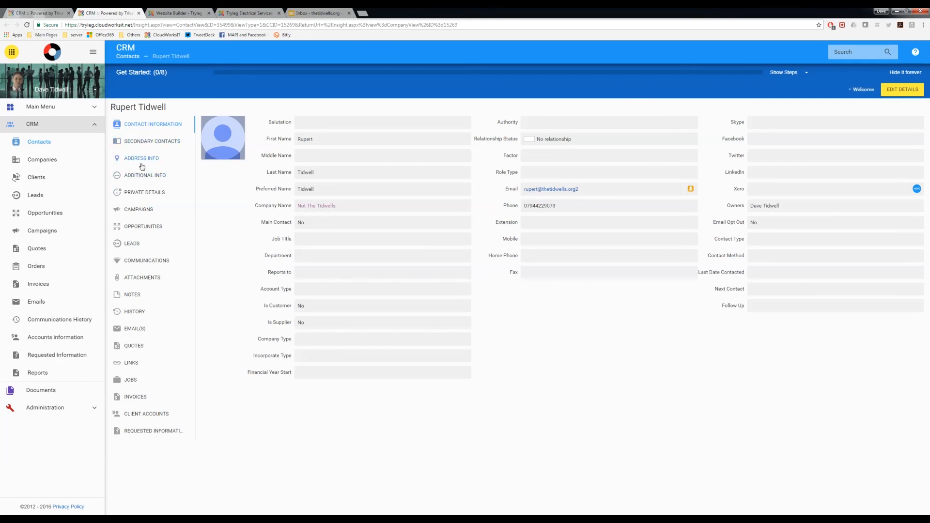
{"action": "left_click", "coordinate": [141, 175]}
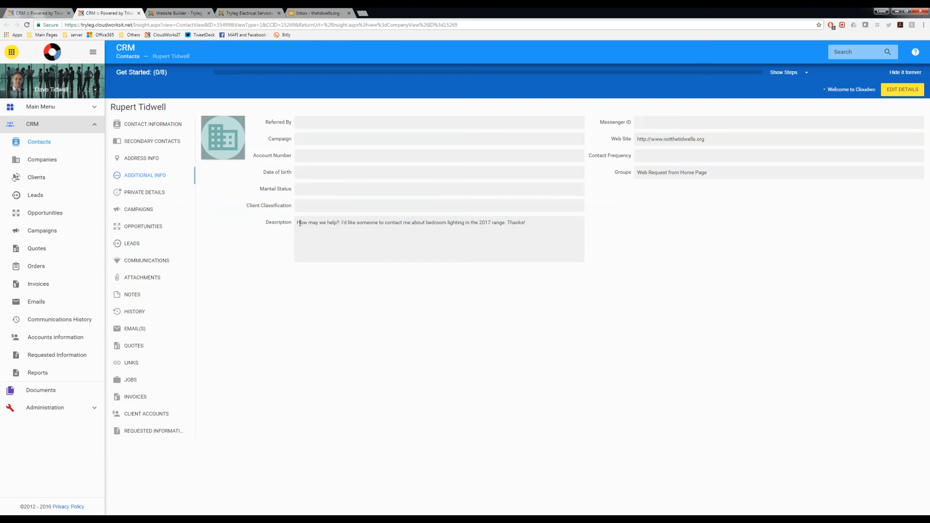
{"action": "left_click_drag", "start_coordinate": [300, 224], "coordinate": [532, 233]}
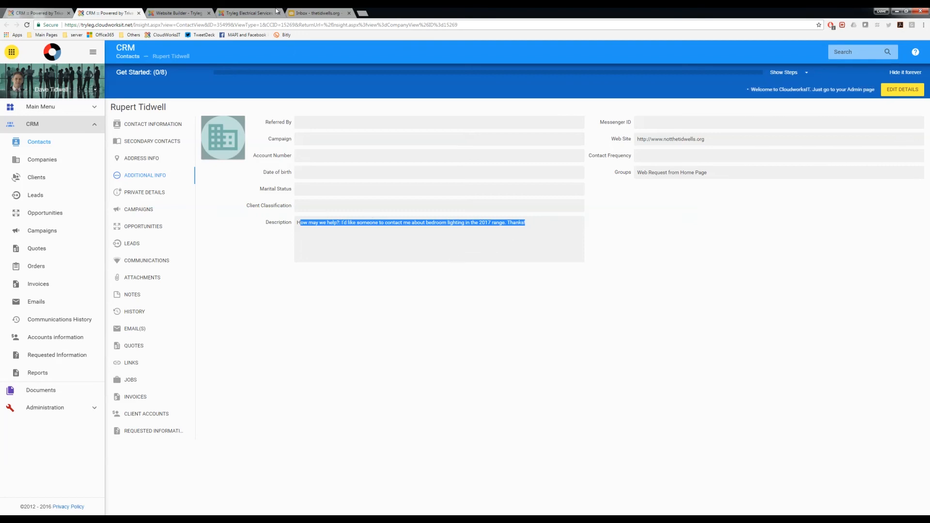
Step: Refresh the SmarterMail Inbox, view the "New contact addition to CRM" message and follow its link to the new contact
{"action": "left_click", "coordinate": [318, 13]}
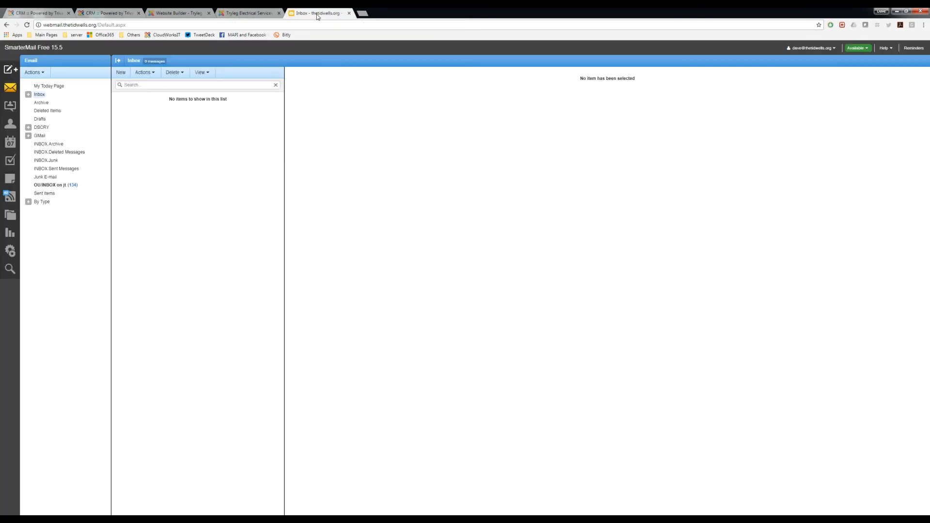
{"action": "left_click", "coordinate": [41, 96]}
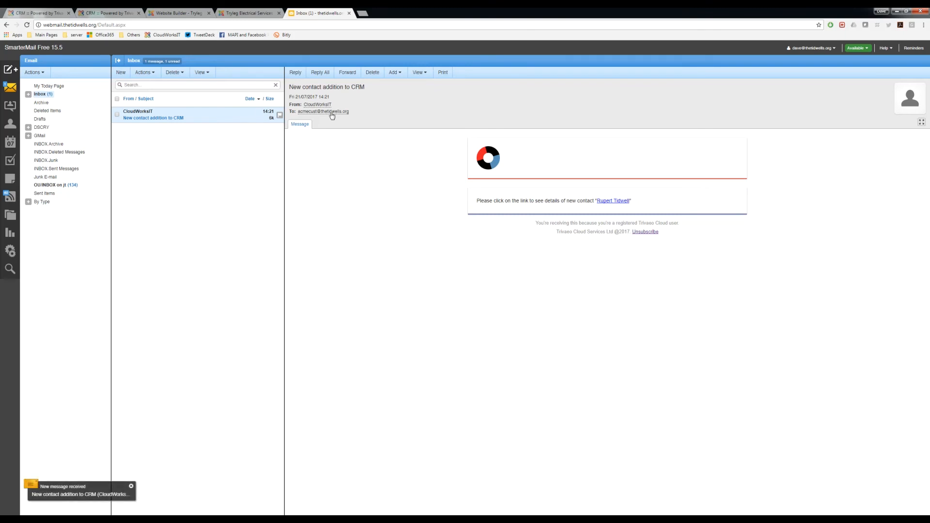
{"action": "mouse_move", "coordinate": [333, 115]}
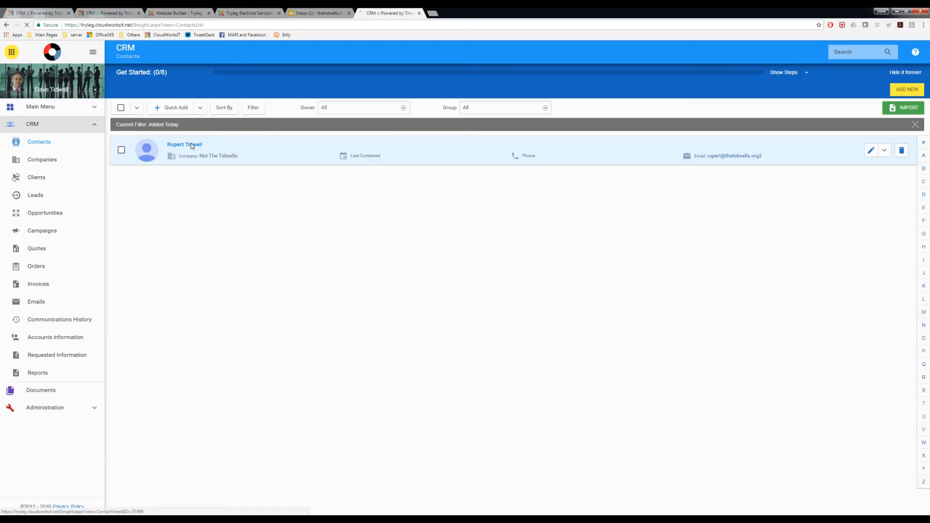
{"action": "left_click", "coordinate": [191, 145]}
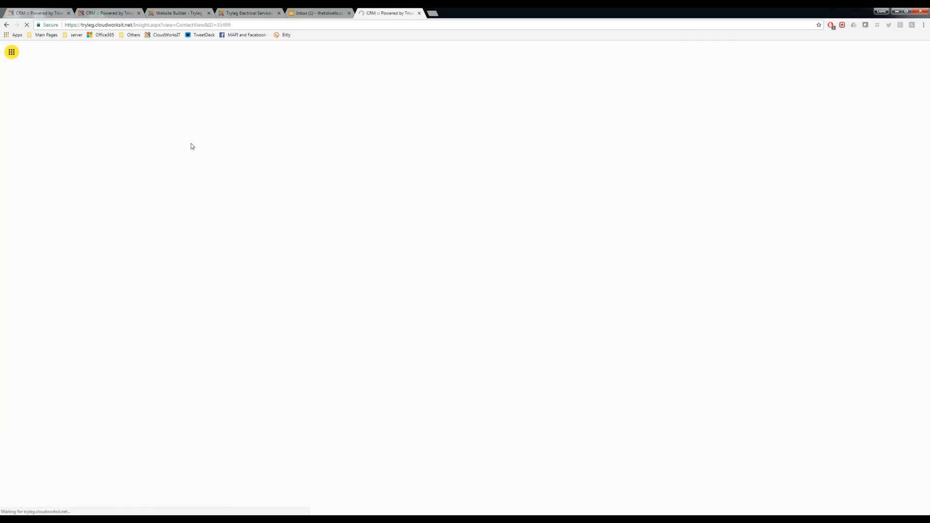